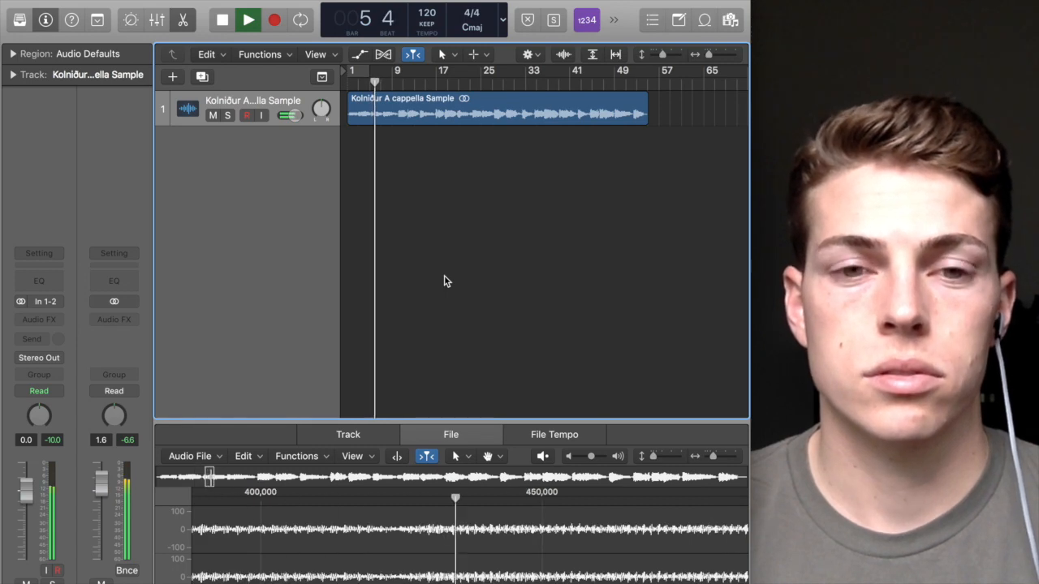
pyautogui.press('space')
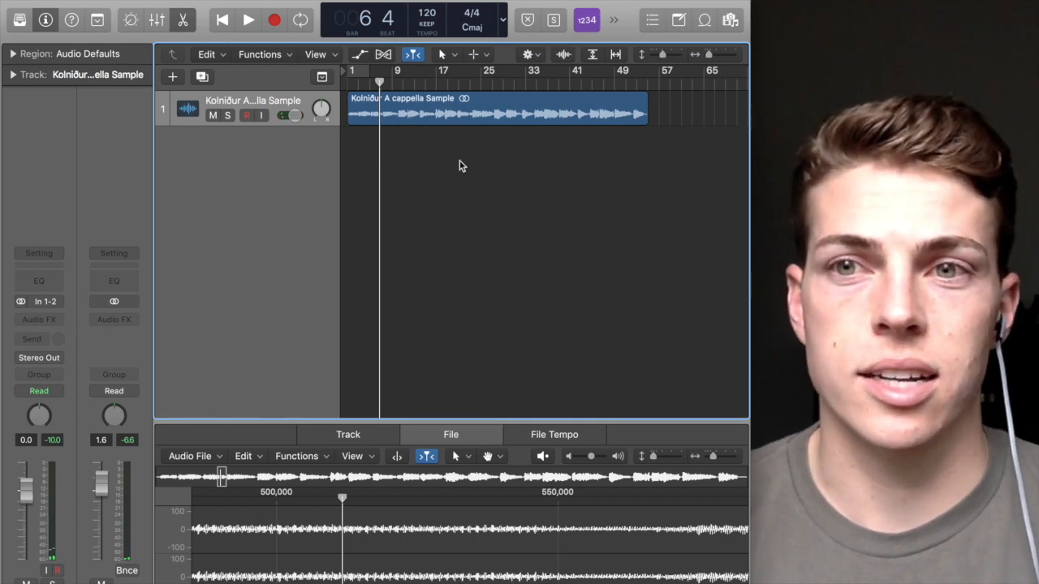
pyautogui.rightClick(415, 122)
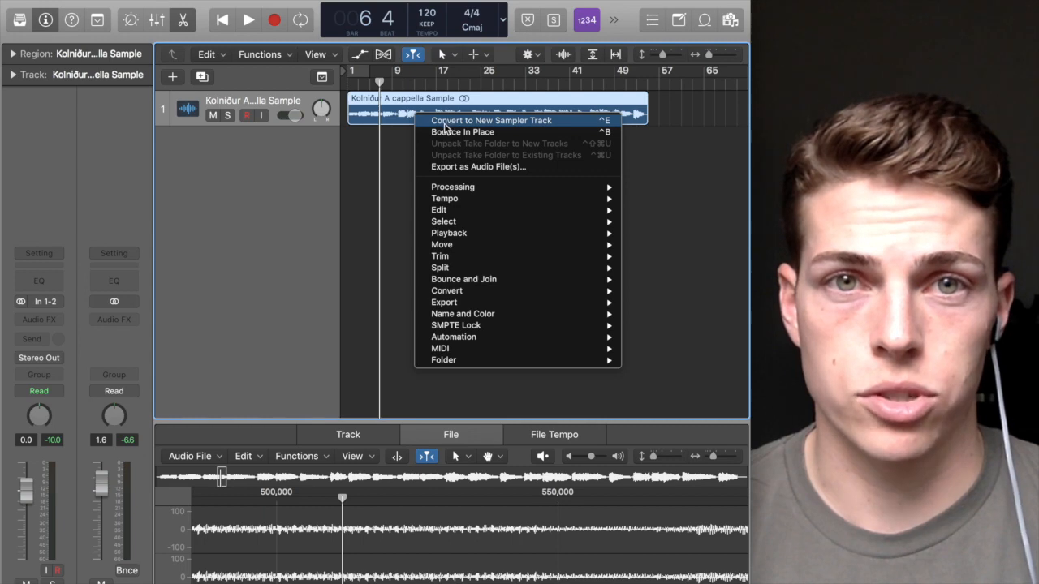
pyautogui.click(451, 121)
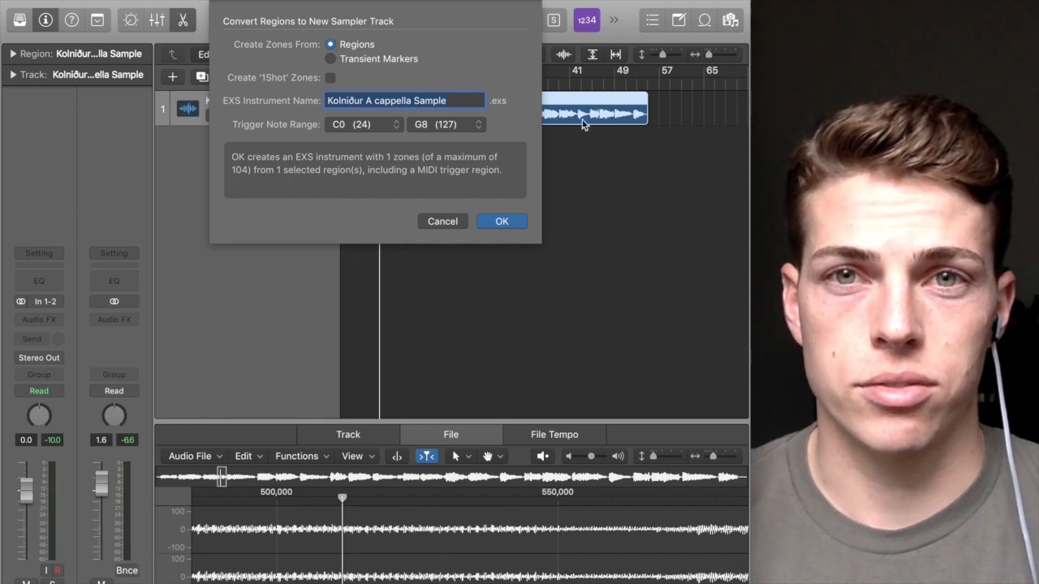
pyautogui.click(441, 222)
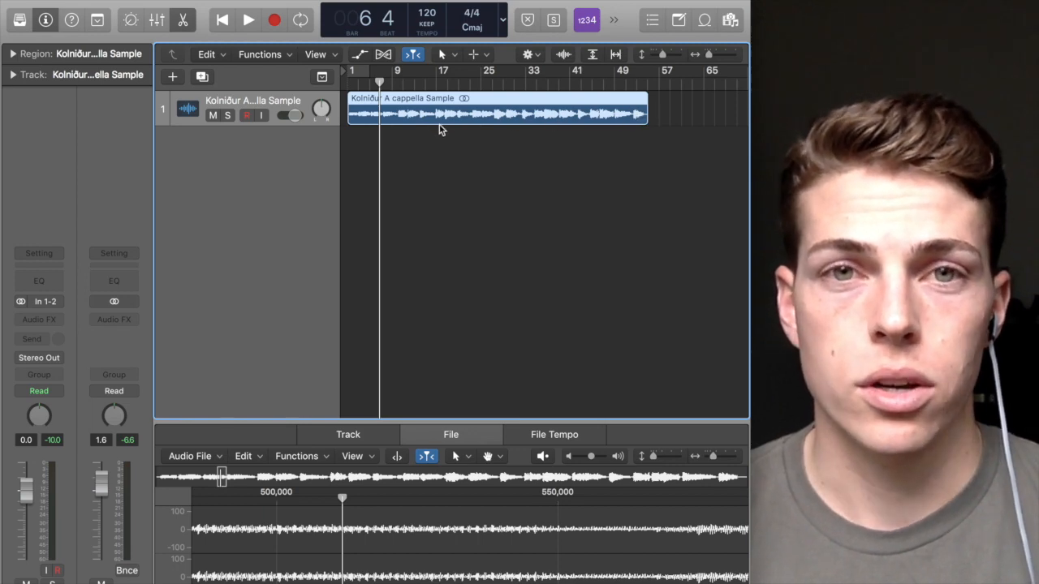
# Convert the a cappella region to a new sampler track, creating zones from transient markers with a C0 to G8 trigger note range.
pyautogui.rightClick(434, 120)
pyautogui.click(452, 121)
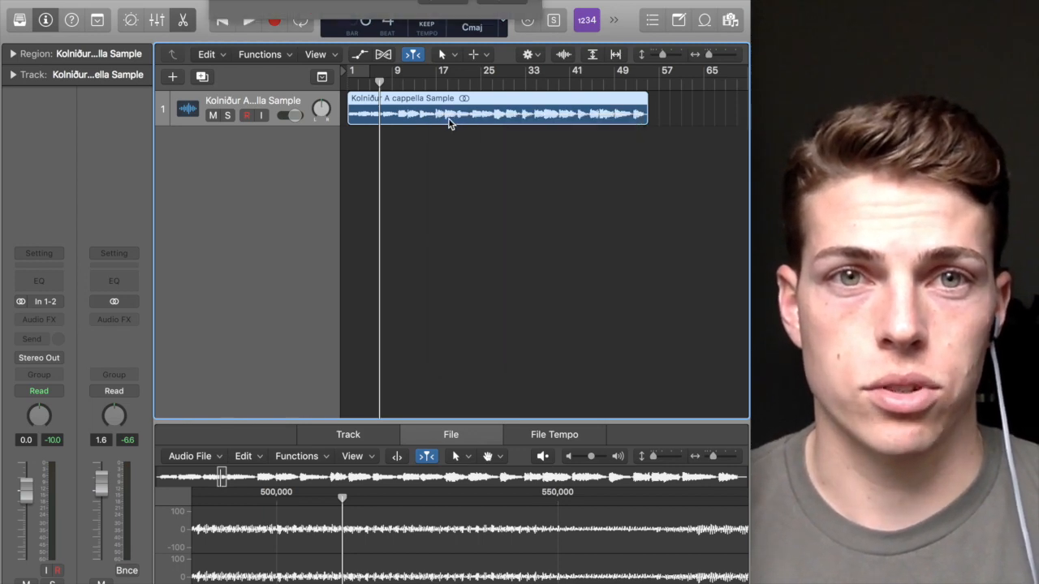
pyautogui.click(330, 59)
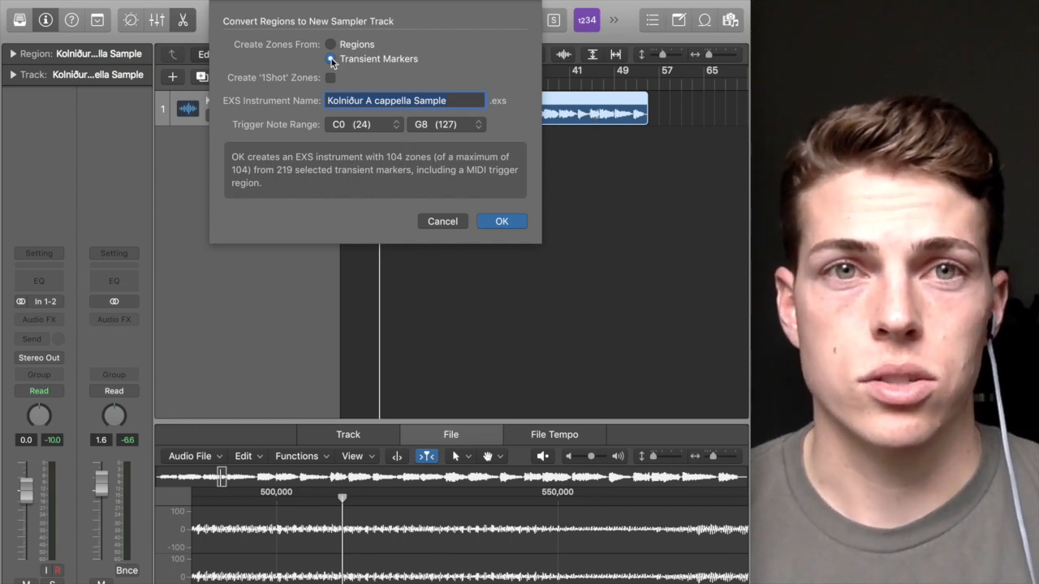
pyautogui.click(396, 126)
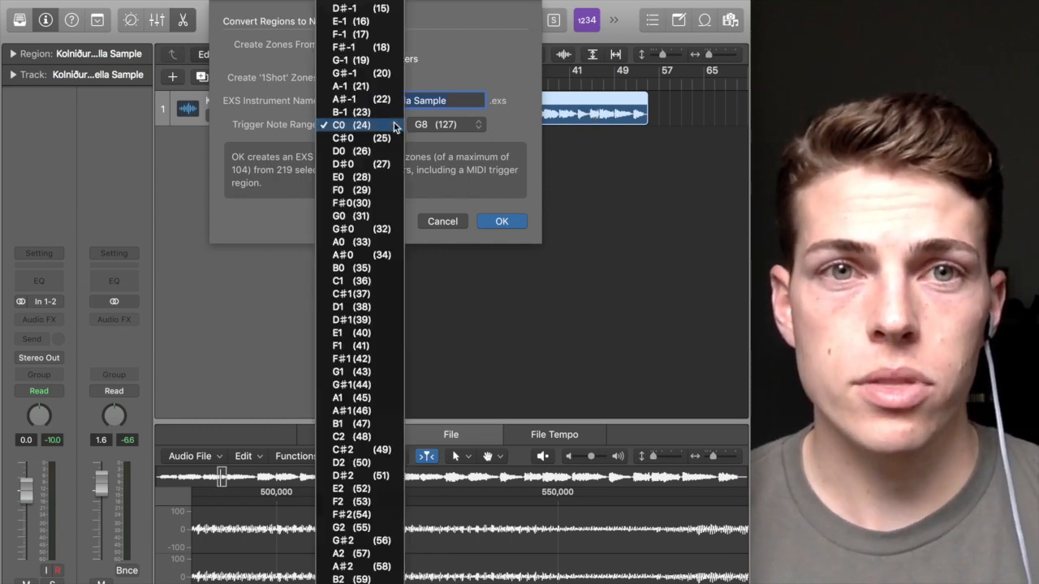
pyautogui.click(395, 125)
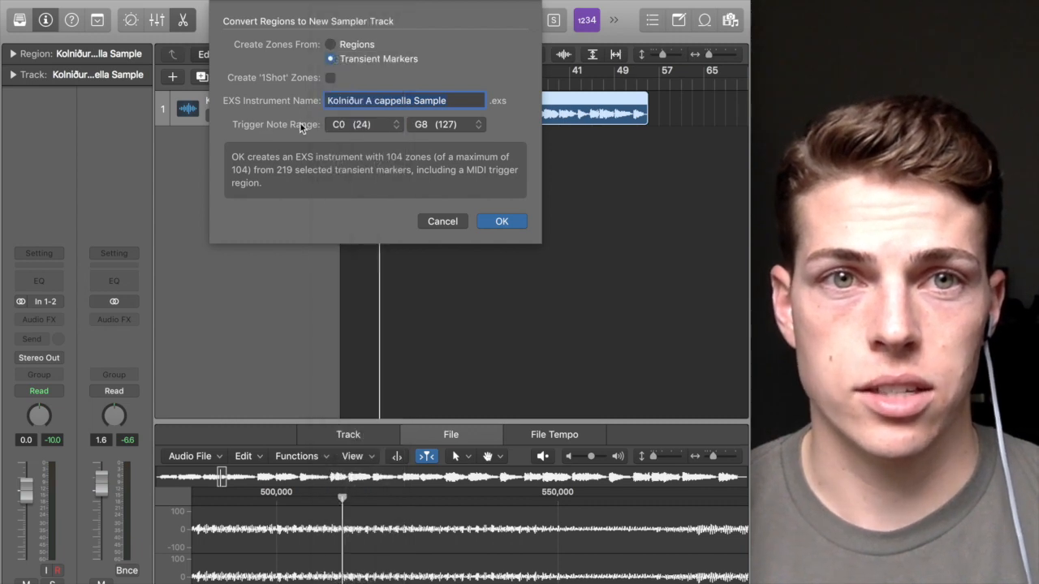
pyautogui.click(372, 128)
pyautogui.scroll(5, 368, 83)
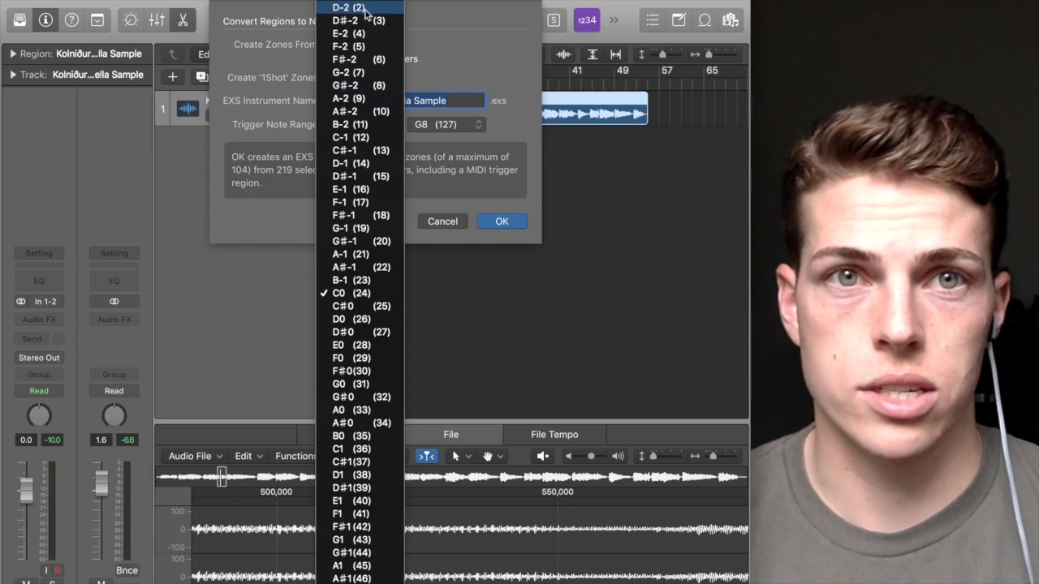
pyautogui.click(349, 7)
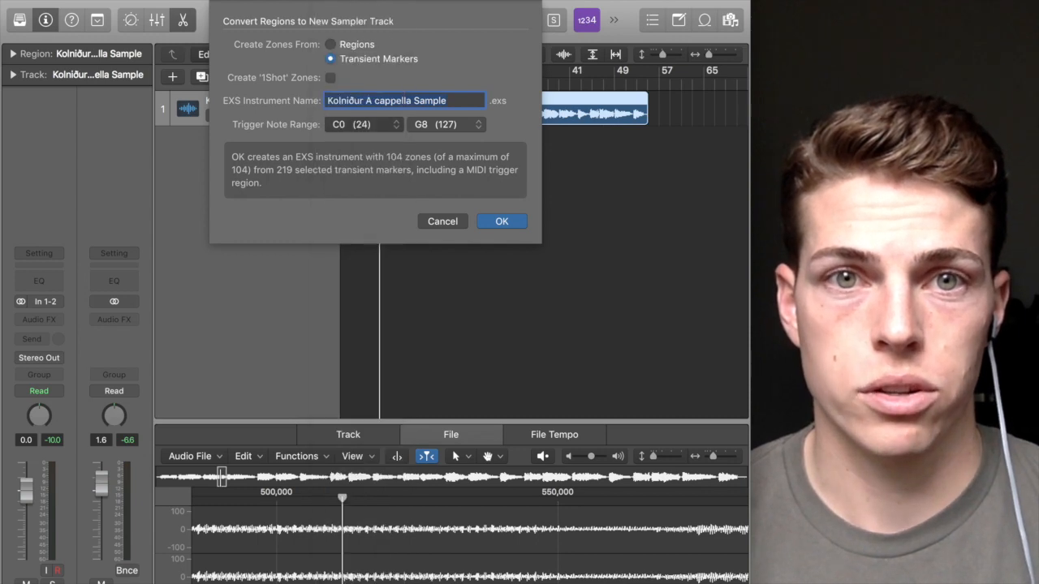
pyautogui.click(493, 223)
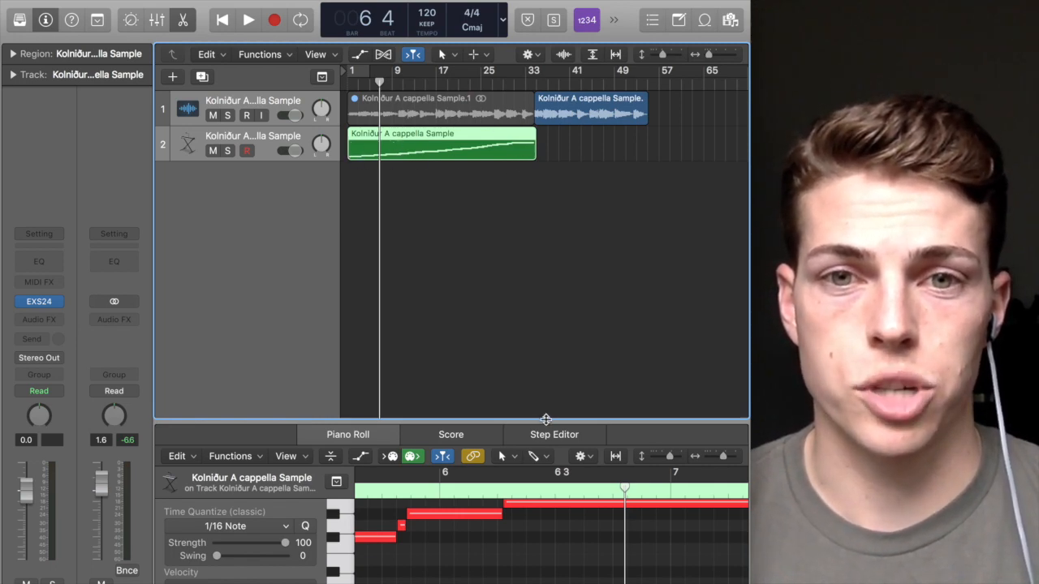
# Play the new sampler track from the beginning, toggling its solo on and off, and stop playback.
pyautogui.press('Return')
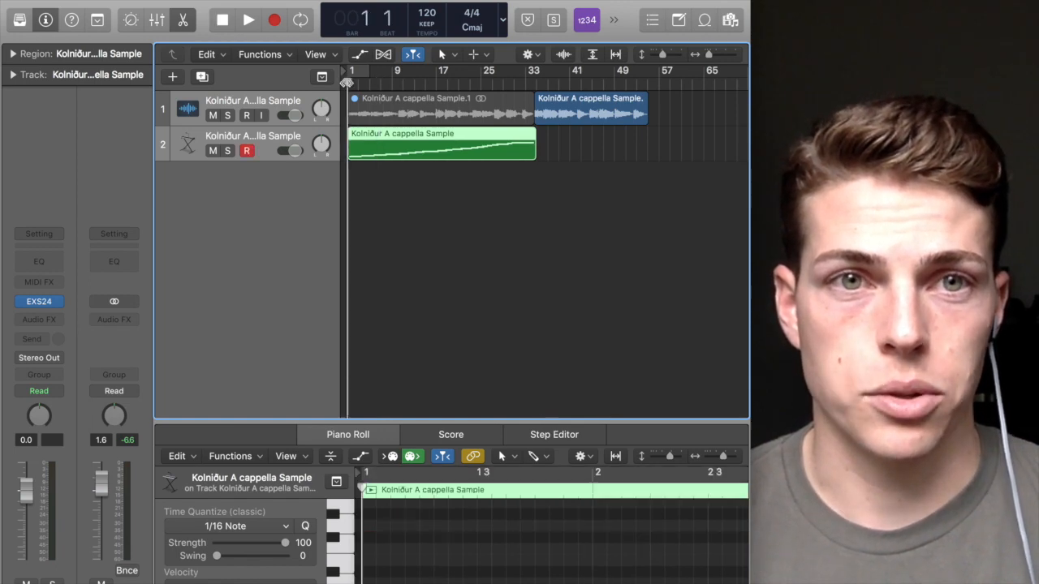
pyautogui.press('space')
pyautogui.click(229, 151)
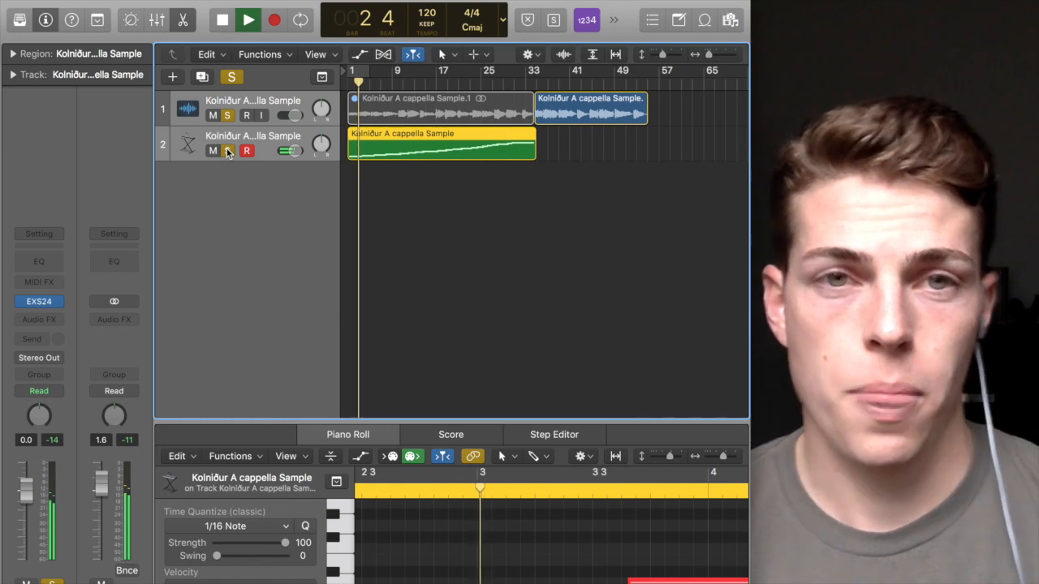
pyautogui.click(228, 151)
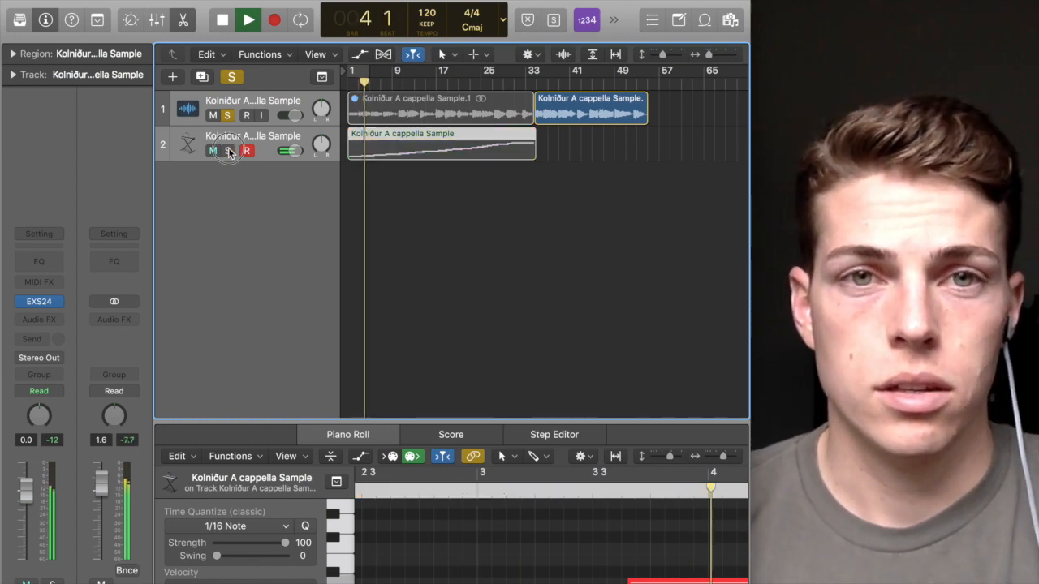
pyautogui.press('space')
pyautogui.click(422, 203)
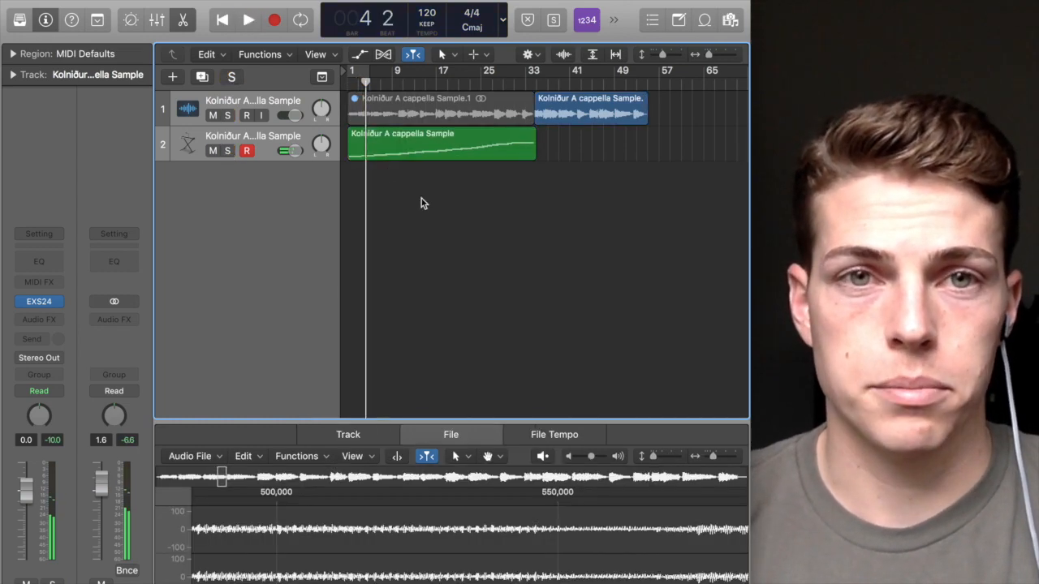
# Open Musical Typing for the sampler track and audition several vocal slices in octave C2.
pyautogui.click(286, 141)
pyautogui.press('super+k')
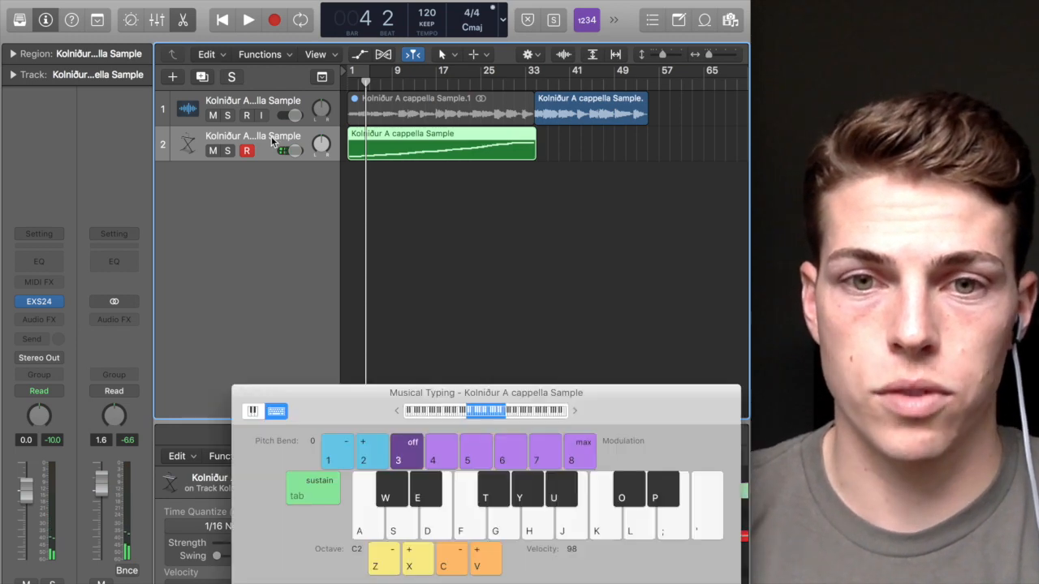
pyautogui.press('g')
pyautogui.press('j')
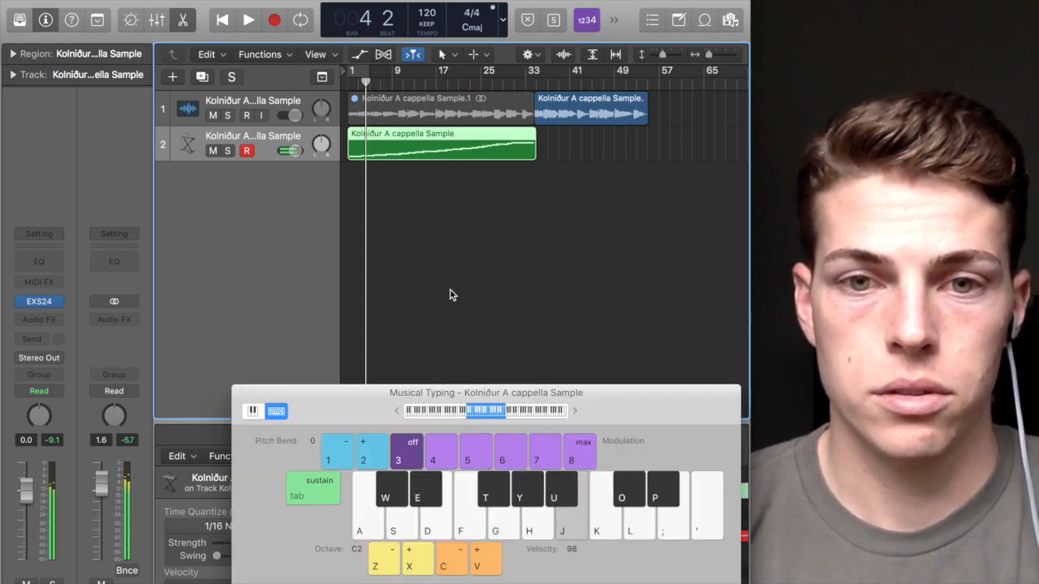
pyautogui.press('g')
pyautogui.press('k')
pyautogui.press(';')
pyautogui.press('g')
pyautogui.press('s')
pyautogui.press('y')
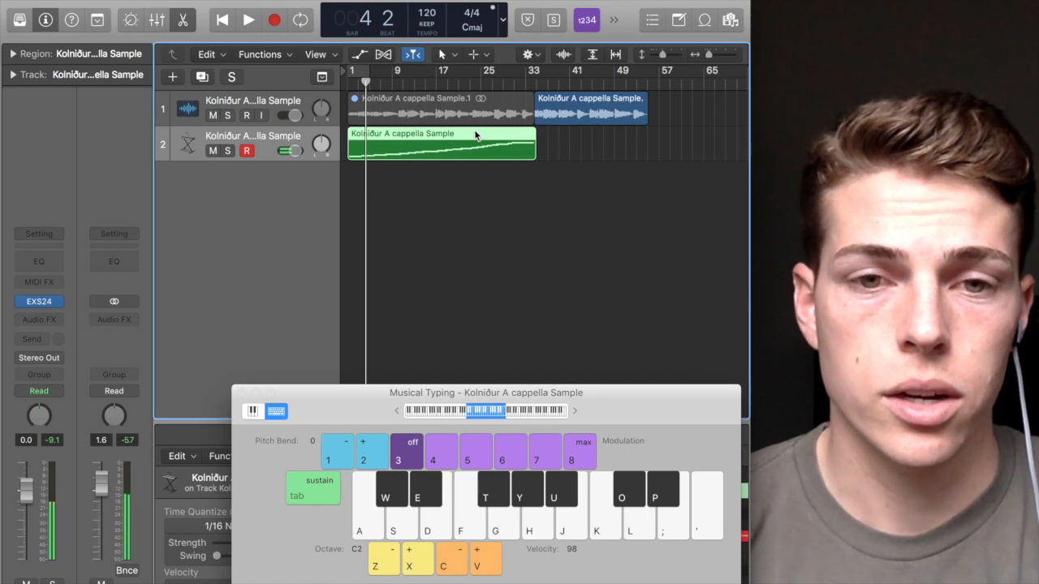
pyautogui.press('f')
# Lower the Musical Typing octave to C1 and audition more vocal slices.
pyautogui.press('z')
pyautogui.press('f')
pyautogui.press('g')
pyautogui.press('d')
pyautogui.press('h')
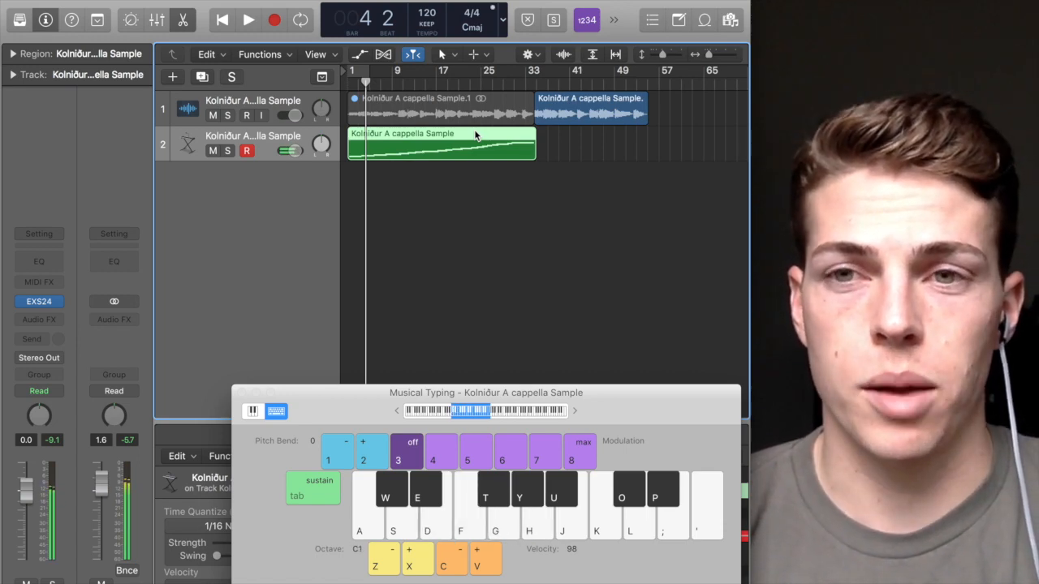
pyautogui.press('w')
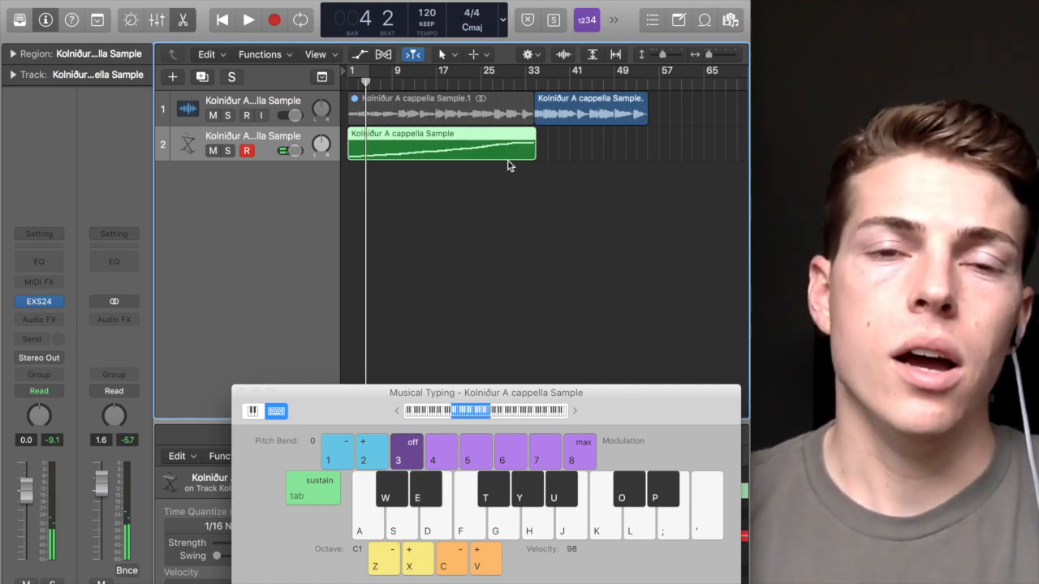
# Move the Musical Typing keyboard clear of the Piano Roll and audition the short slice notes between bars 5 and 6.
pyautogui.moveTo(341, 401); pyautogui.dragTo(114, 115)
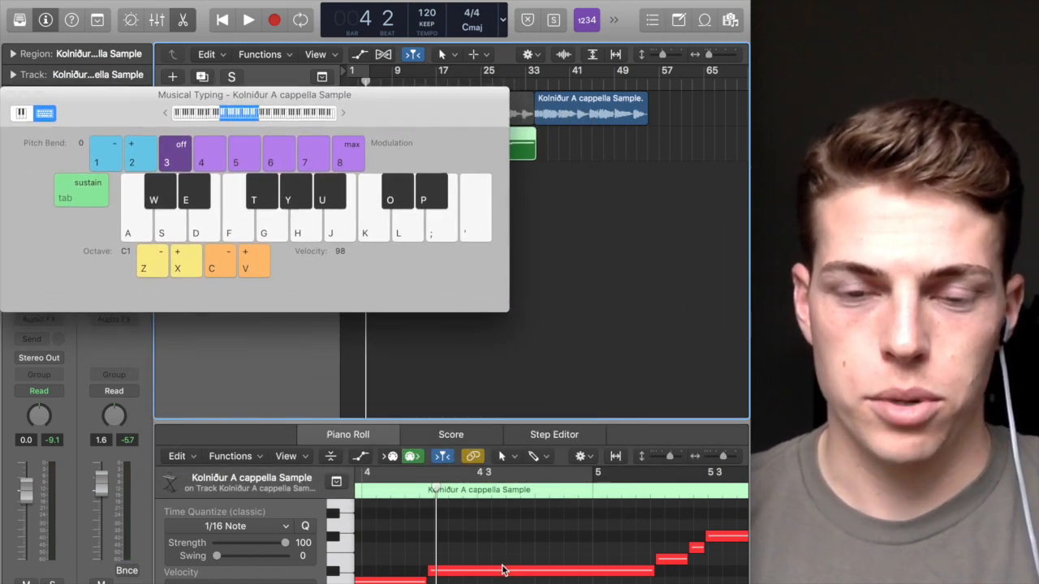
pyautogui.hscroll(5, 503, 574)
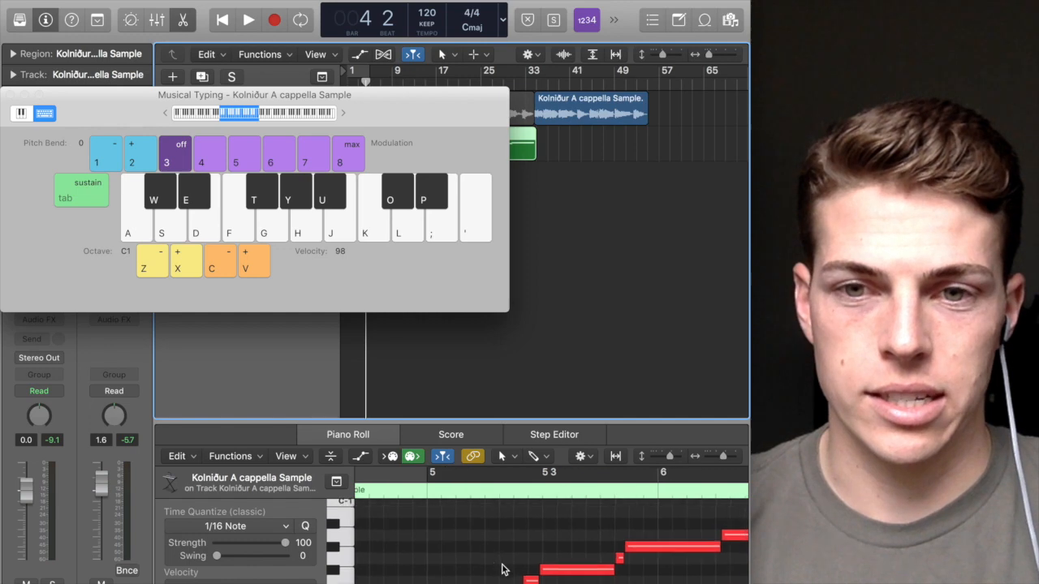
pyautogui.hscroll(5, 504, 569)
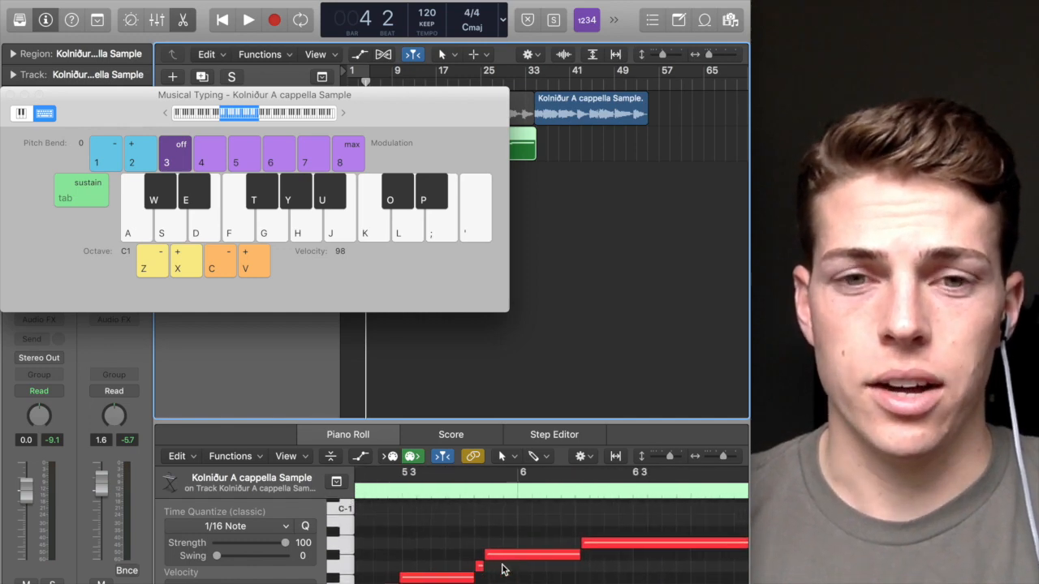
pyautogui.scroll(-2, 503, 570)
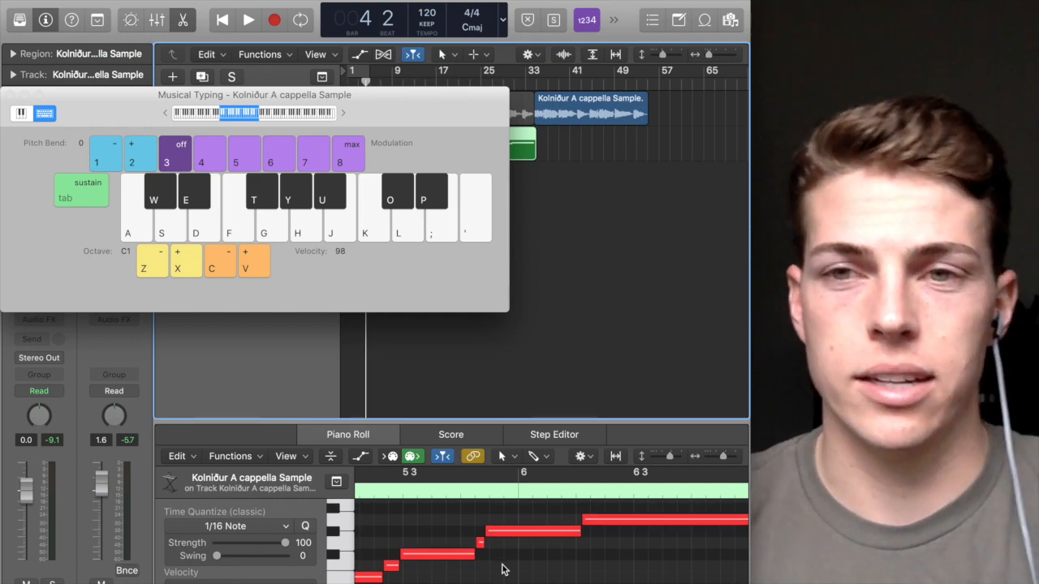
pyautogui.scroll(-1, 499, 565)
pyautogui.click(397, 577)
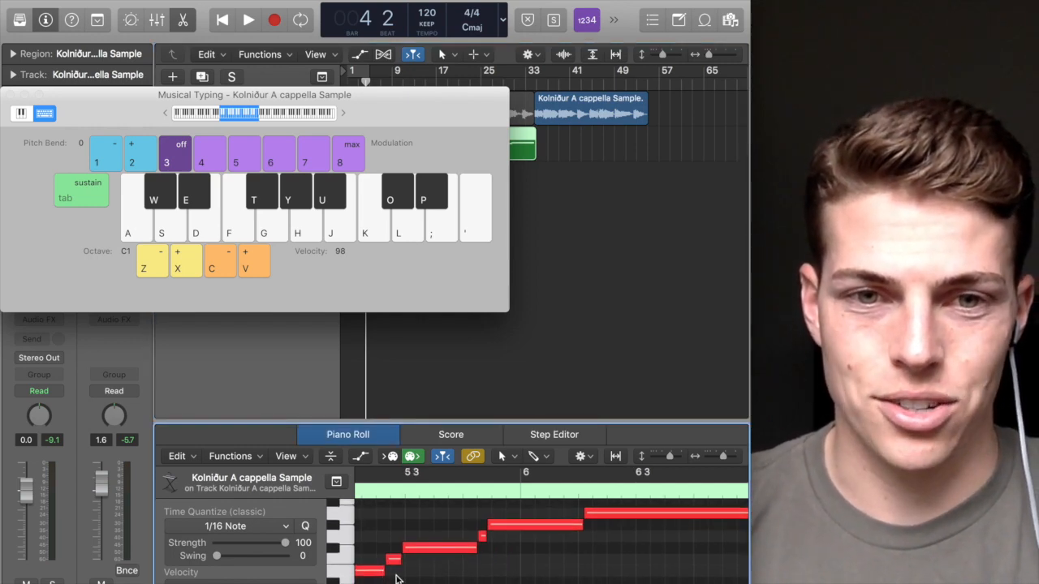
pyautogui.click(395, 561)
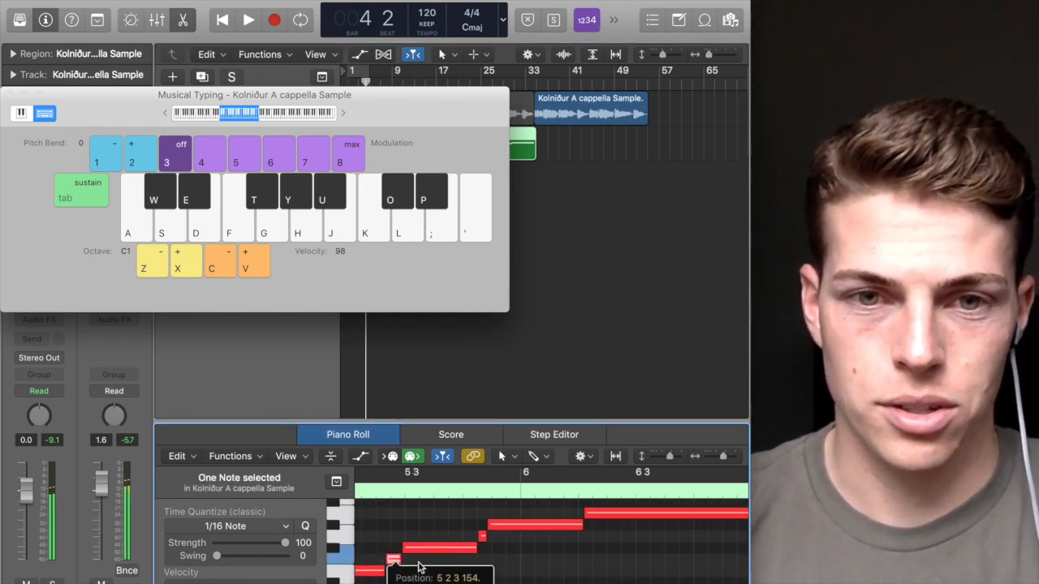
pyautogui.click(482, 538)
pyautogui.click(482, 542)
pyautogui.click(482, 541)
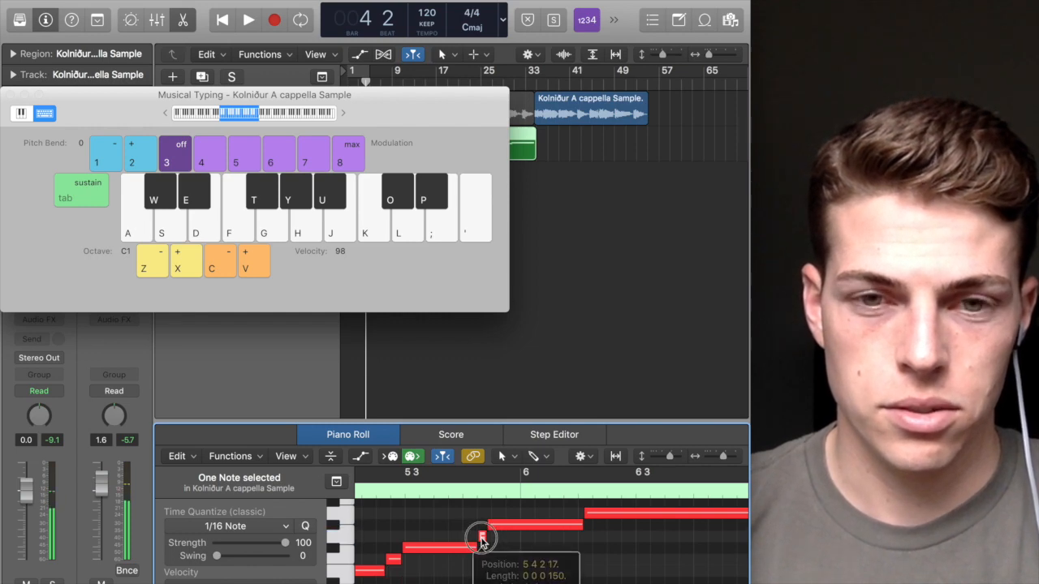
pyautogui.click(482, 541)
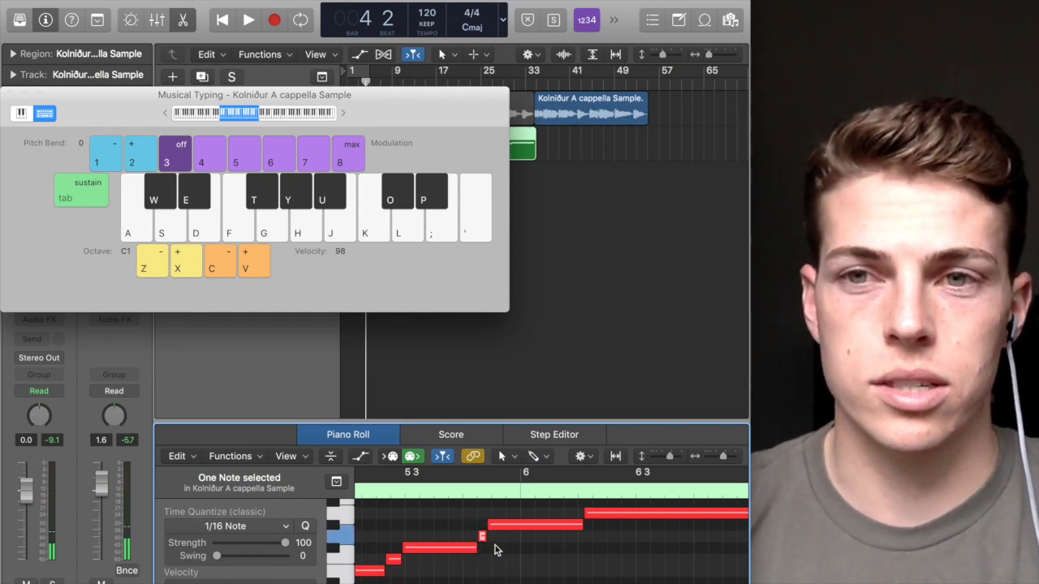
# Enlarge the Piano Roll, move the Musical Typing keyboard aside, and examine the slice notes across the whole region up to the highest octave.
pyautogui.scroll(-5, 497, 551)
pyautogui.hscroll(-4, 496, 550)
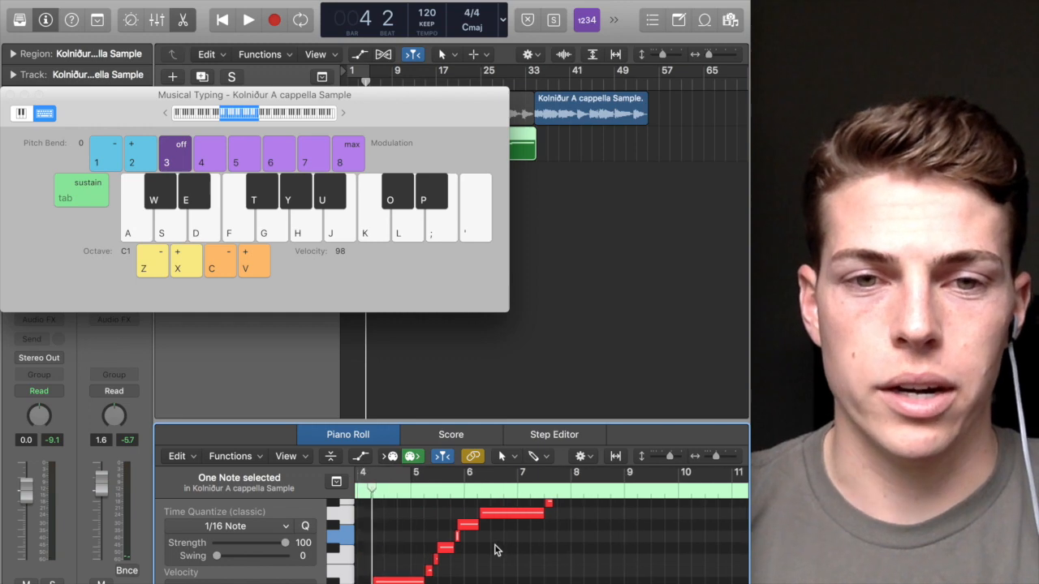
pyautogui.hscroll(-3, 497, 551)
pyautogui.scroll(-3, 497, 551)
pyautogui.scroll(-1, 497, 551)
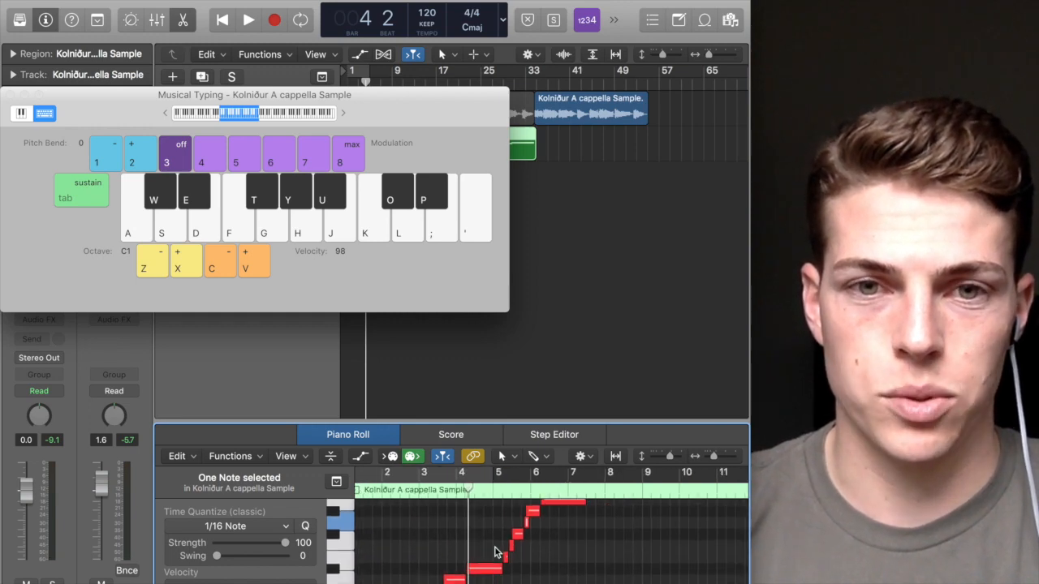
pyautogui.moveTo(492, 420); pyautogui.dragTo(494, 110)
pyautogui.scroll(-6, 546, 468)
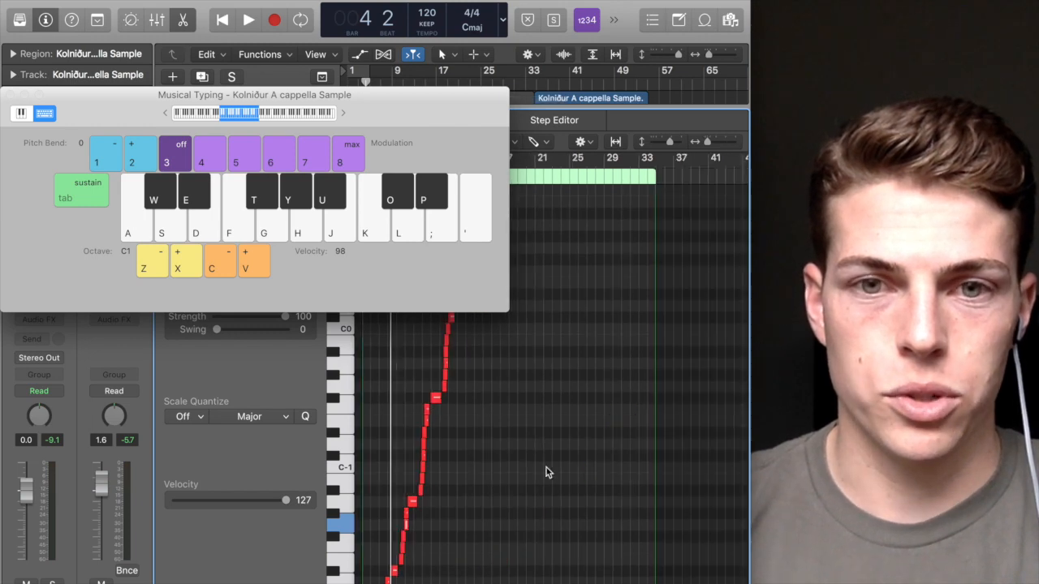
pyautogui.moveTo(371, 102); pyautogui.dragTo(972, 425)
pyautogui.scroll(3, 459, 430)
pyautogui.scroll(15, 459, 430)
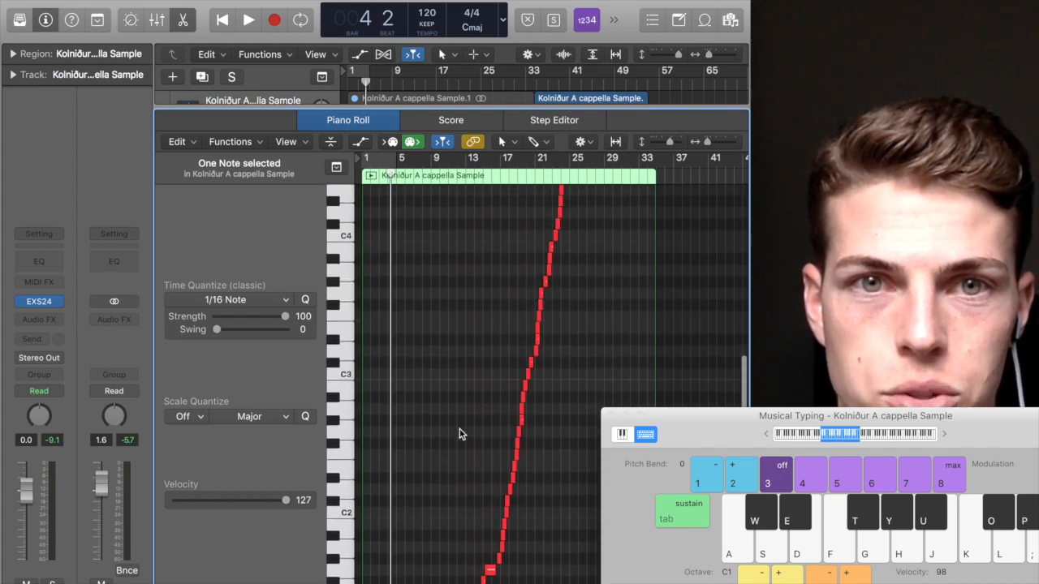
pyautogui.scroll(12, 459, 430)
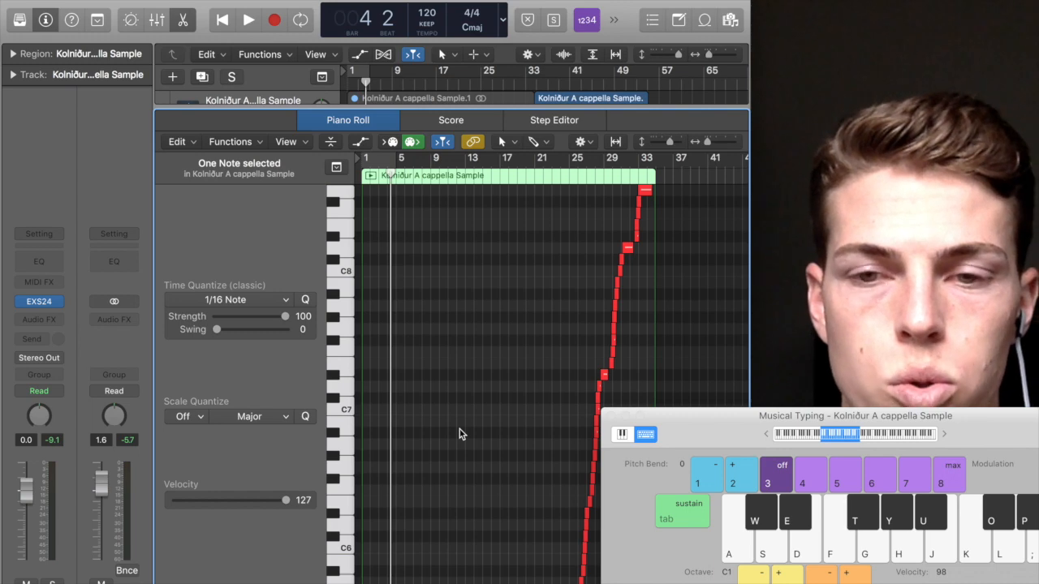
# Raise the Musical Typing octave stepwise to C5, auditioning vocal slices in the higher octaves.
pyautogui.press('x')
pyautogui.press('g')
pyautogui.press('x')
pyautogui.press('g')
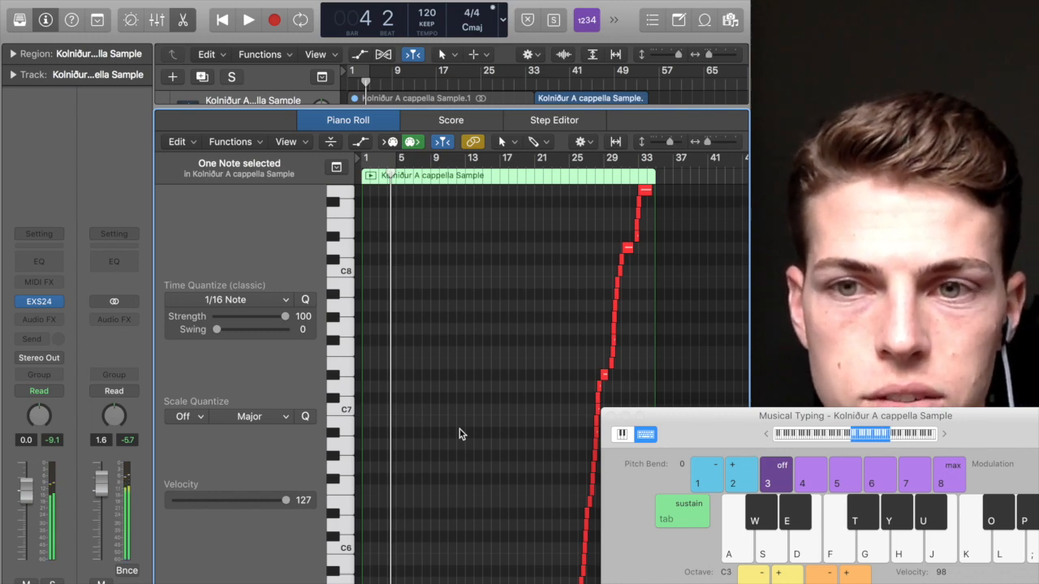
pyautogui.press('x')
pyautogui.press('x')
pyautogui.press('g')
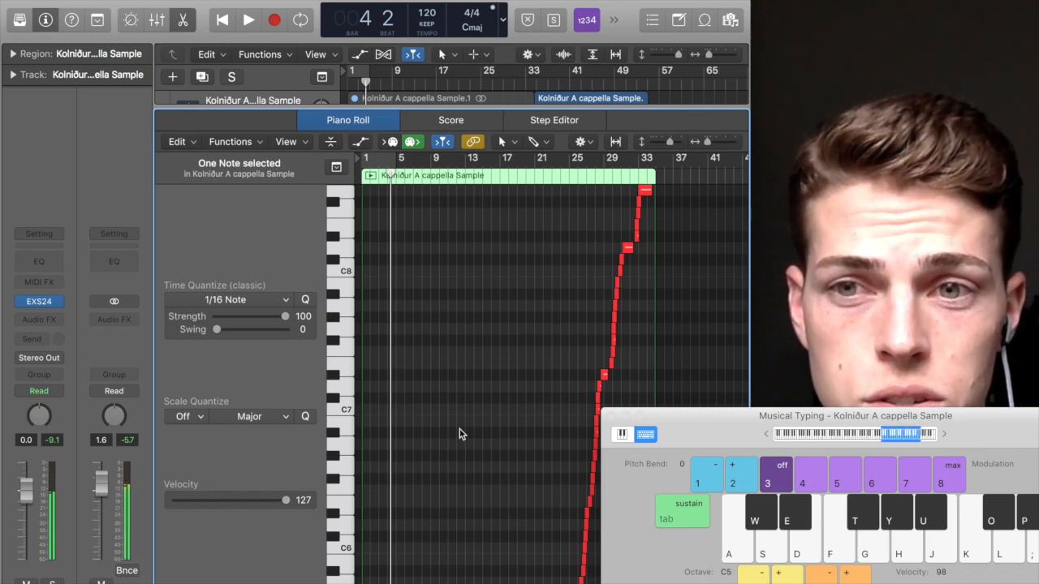
# Raise the Musical Typing octave to C6, audition vocal slices there, and return the octave to C3.
pyautogui.press('x')
pyautogui.press('g')
pyautogui.press('l')
pyautogui.press('j')
pyautogui.press('f')
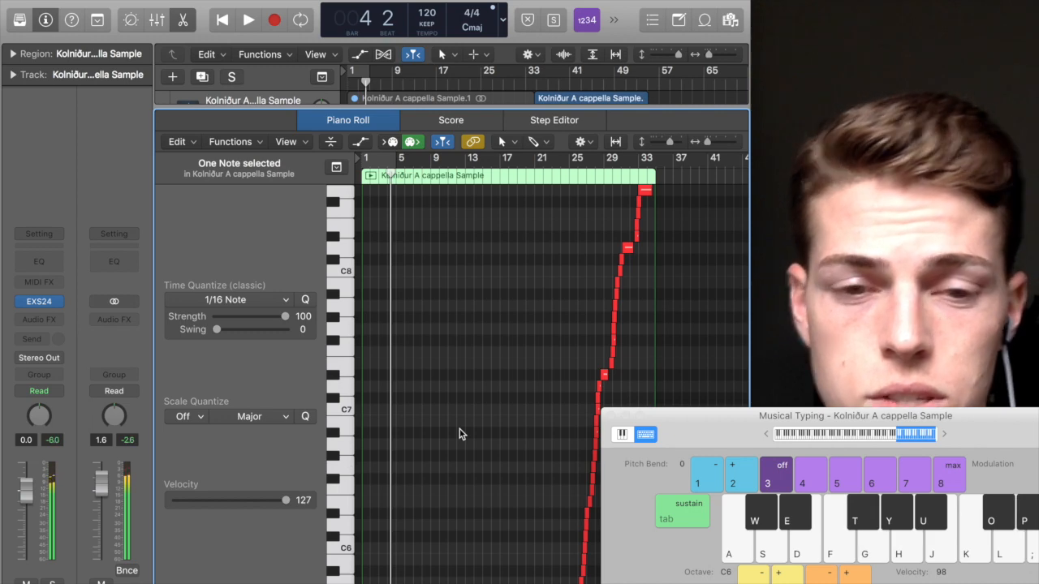
pyautogui.press('z')
pyautogui.press('z')
pyautogui.press('z')
# Close the Piano Roll and undo the conversion of the vocal region to a sampler track.
pyautogui.doubleClick(593, 106)
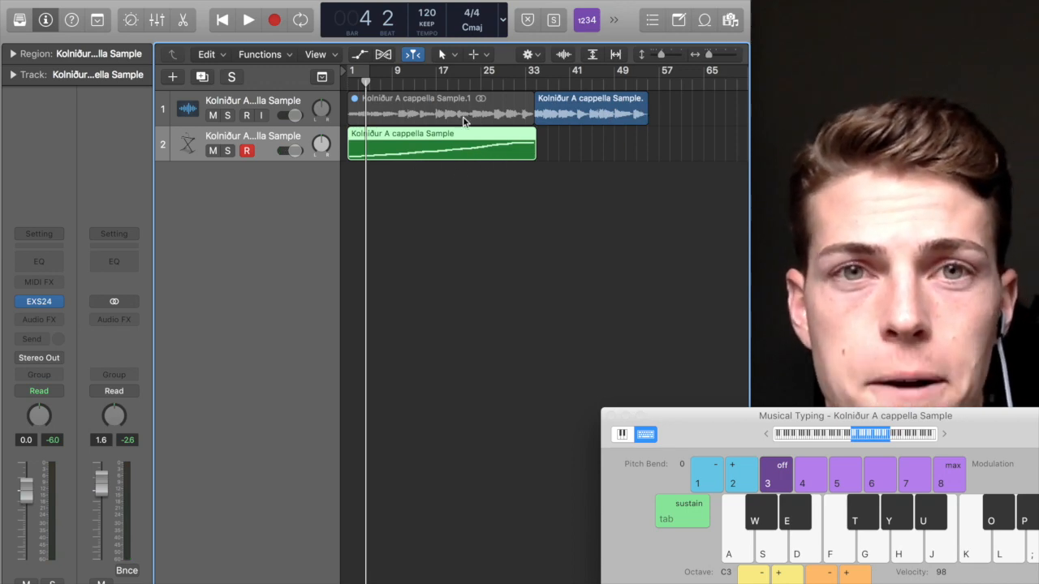
pyautogui.press('super+z')
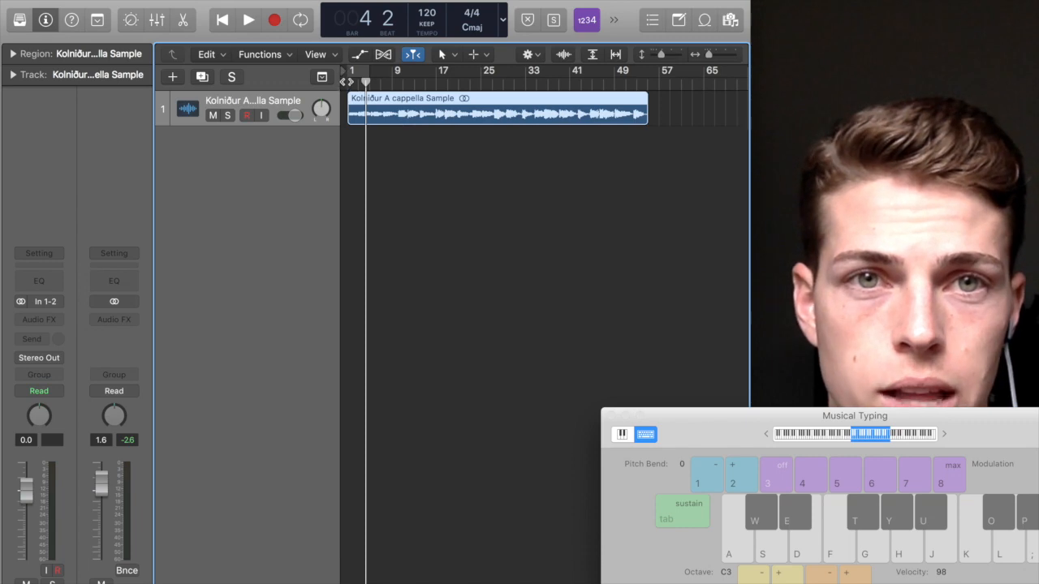
# Play the opening of the vocal region from bar 1 to find where the first phrase begins.
pyautogui.click(346, 81)
pyautogui.press('super+Right')
pyautogui.press('super+Right')
pyautogui.press('super+Right')
pyautogui.press('super+Right')
pyautogui.press('super+Right')
pyautogui.press('super+Right')
pyautogui.press('super+Right')
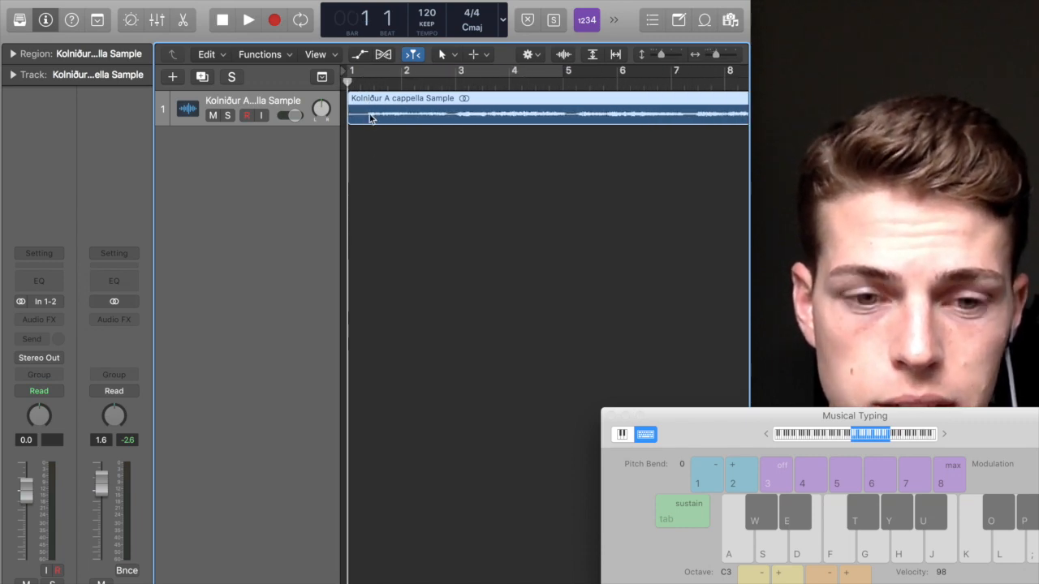
pyautogui.press('space')
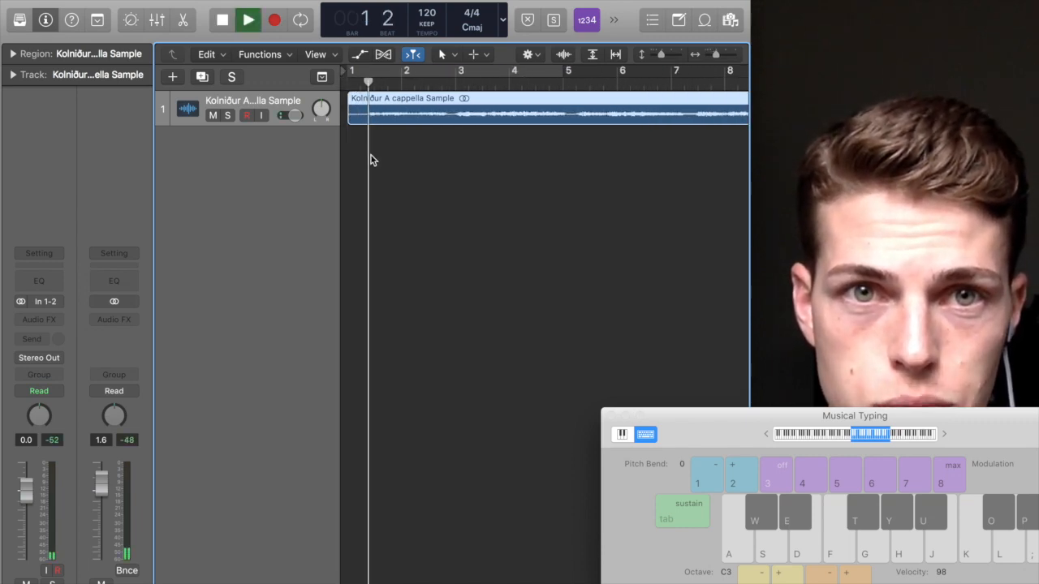
pyautogui.press('space')
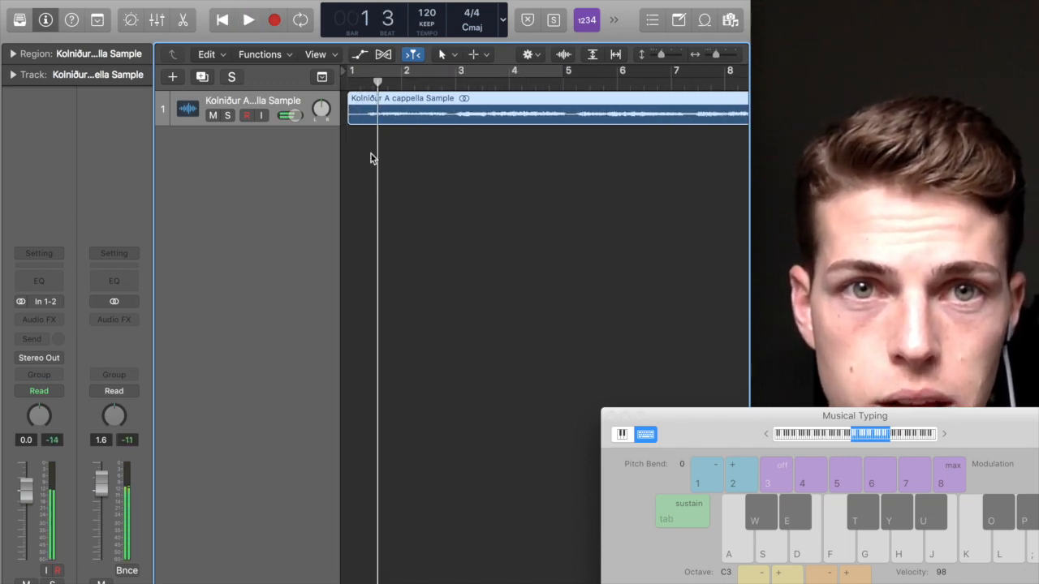
# Split the vocal region at the start of the first phrase, about bar 1 beat 2, and return the playhead to bar 1.
pyautogui.click(366, 112)
pyautogui.moveTo(367, 84)
pyautogui.mouseDown()
pyautogui.moveTo(351, 84)
pyautogui.moveTo(369, 86)
pyautogui.mouseUp()
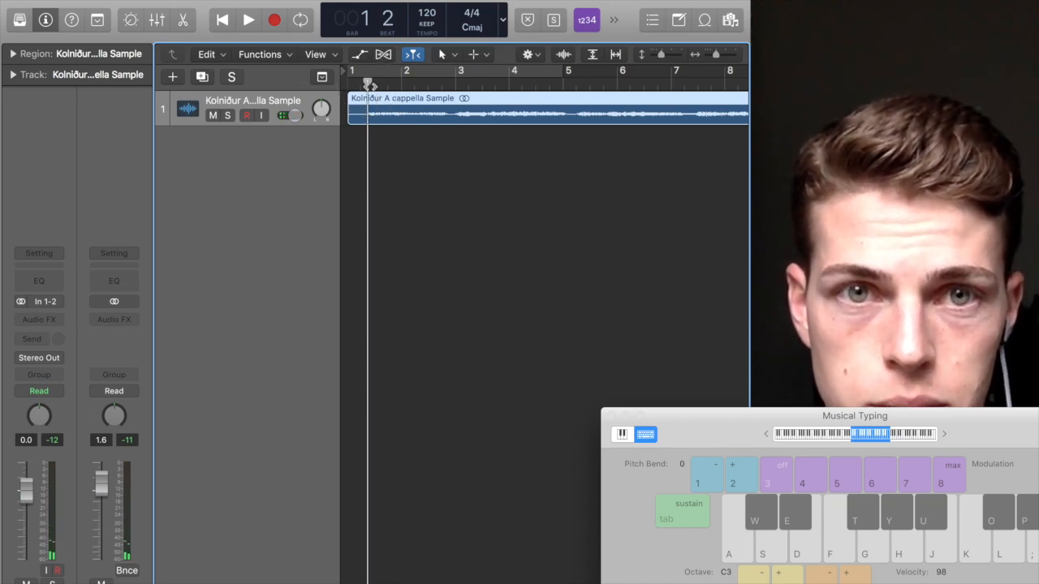
pyautogui.click(352, 86)
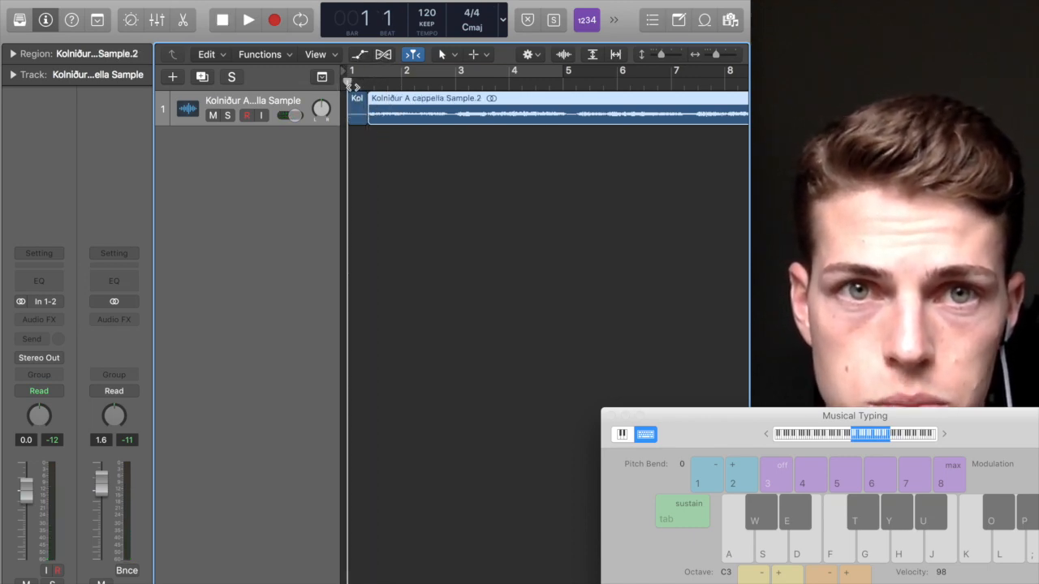
# Split the vocal region during playback at the phrase starts near bars 3, 5, 7, 8 and 10.
pyautogui.press('space')
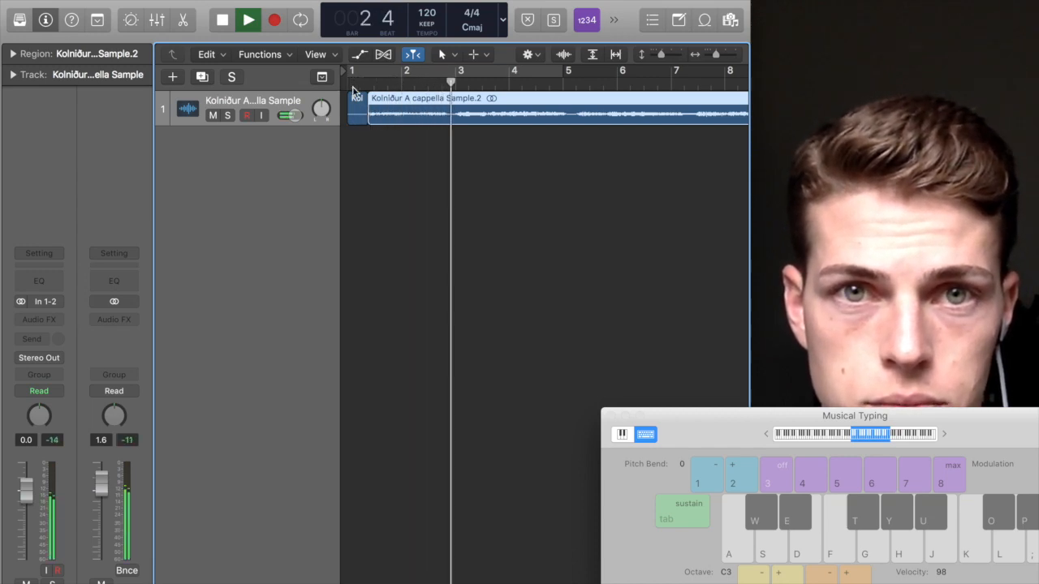
pyautogui.press('super+t')
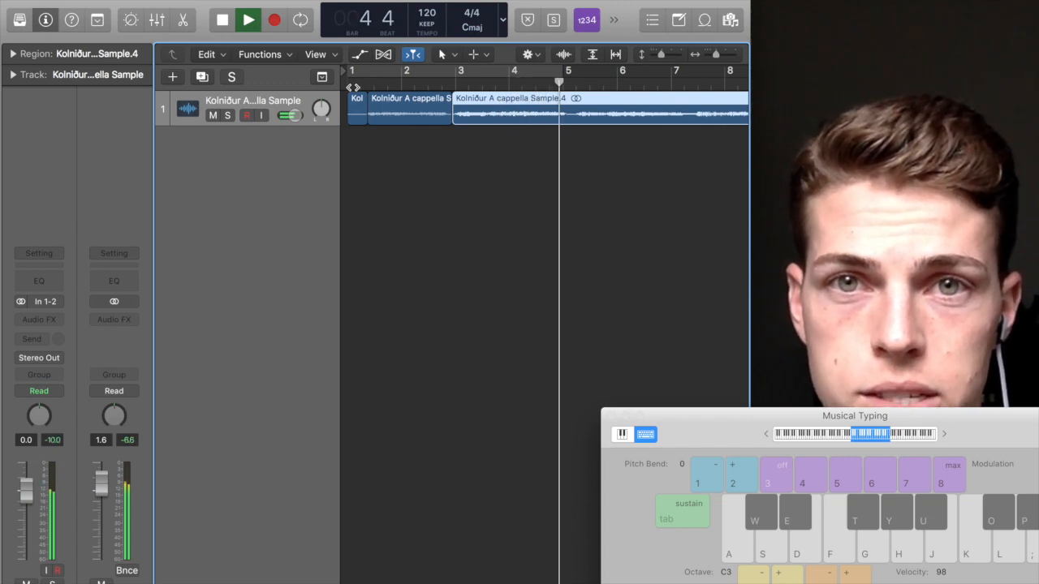
pyautogui.press('super+t')
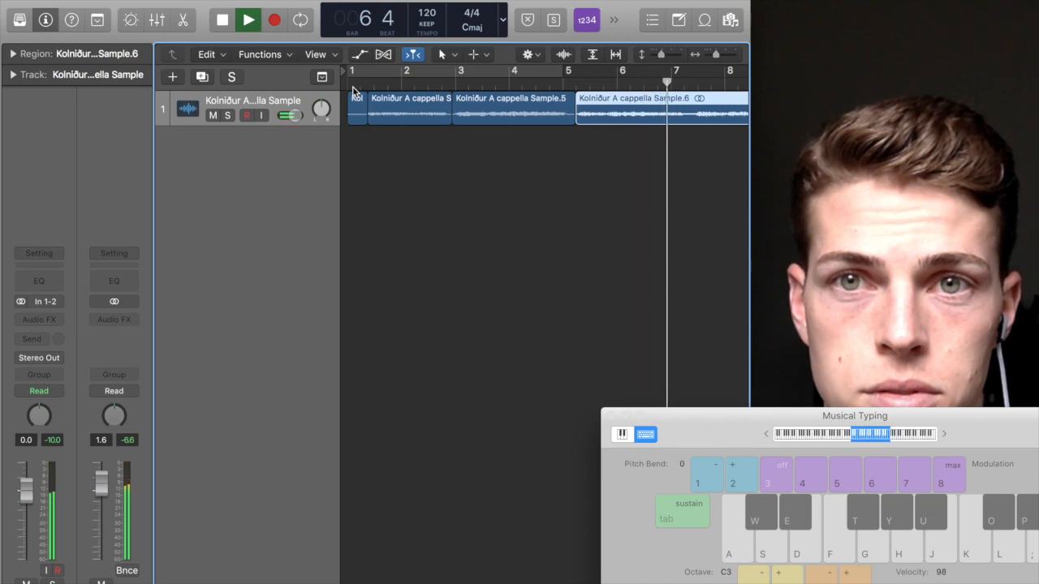
pyautogui.press('super+t')
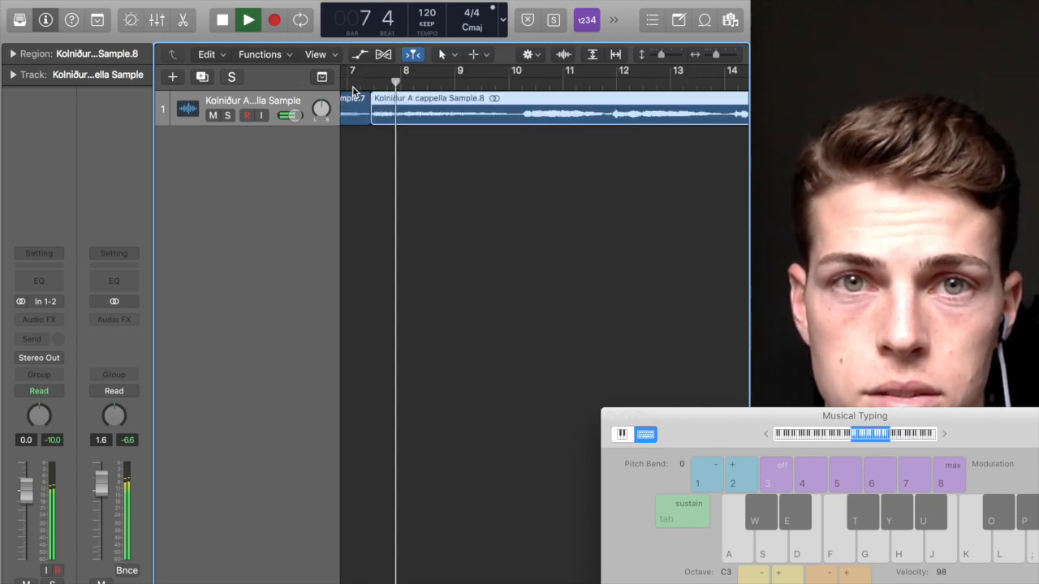
pyautogui.press('super+t')
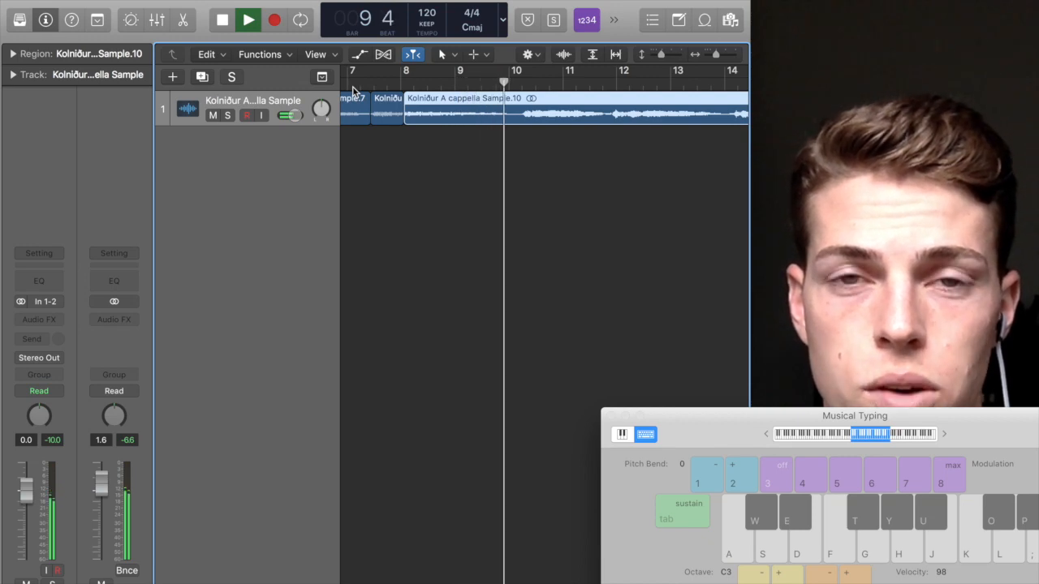
pyautogui.press('super+t')
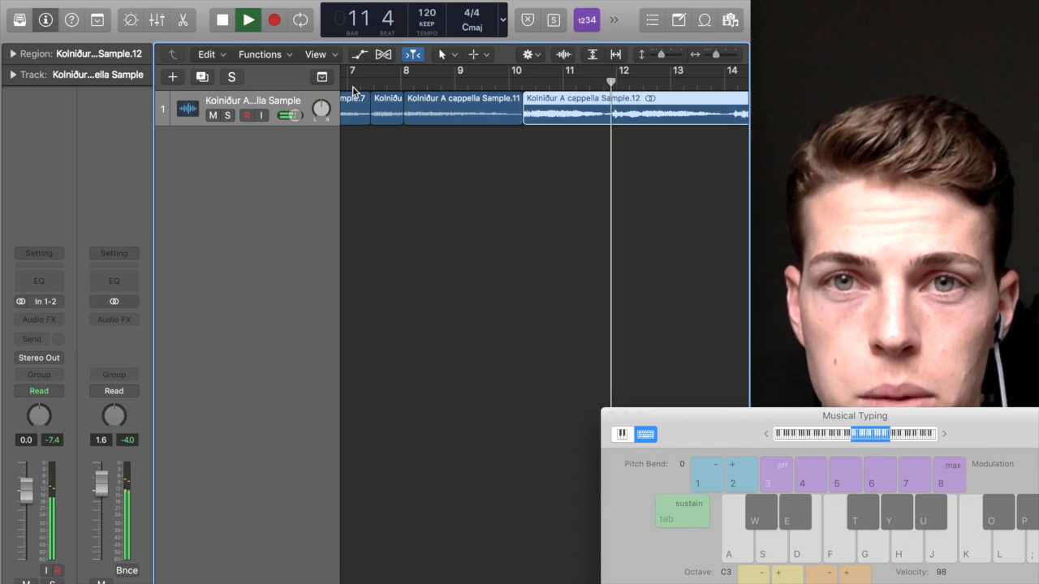
# Keep splitting the playing vocal into shorter slices between about bars 12 and 14, and stop playback near bar 15.
pyautogui.press('super+t')
pyautogui.press('super+t')
pyautogui.press('super+t')
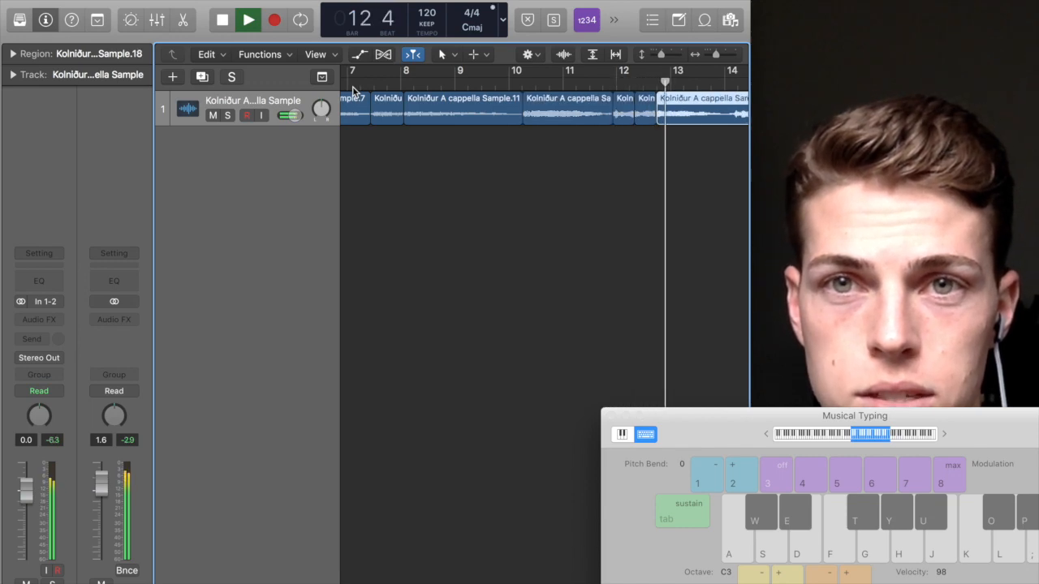
pyautogui.press('super+t')
pyautogui.press('super+t')
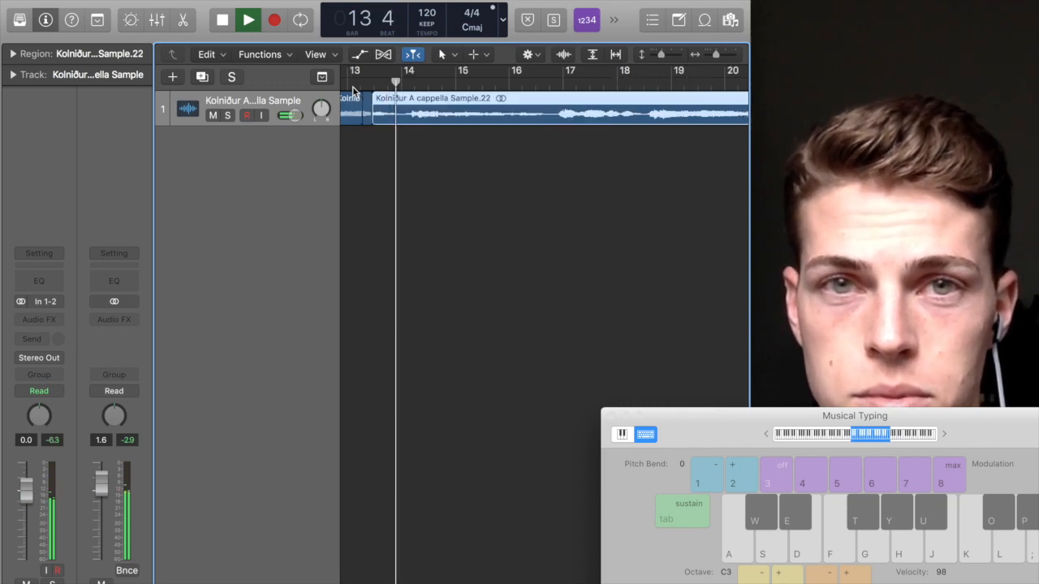
pyautogui.press('super+t')
pyautogui.press('super+t')
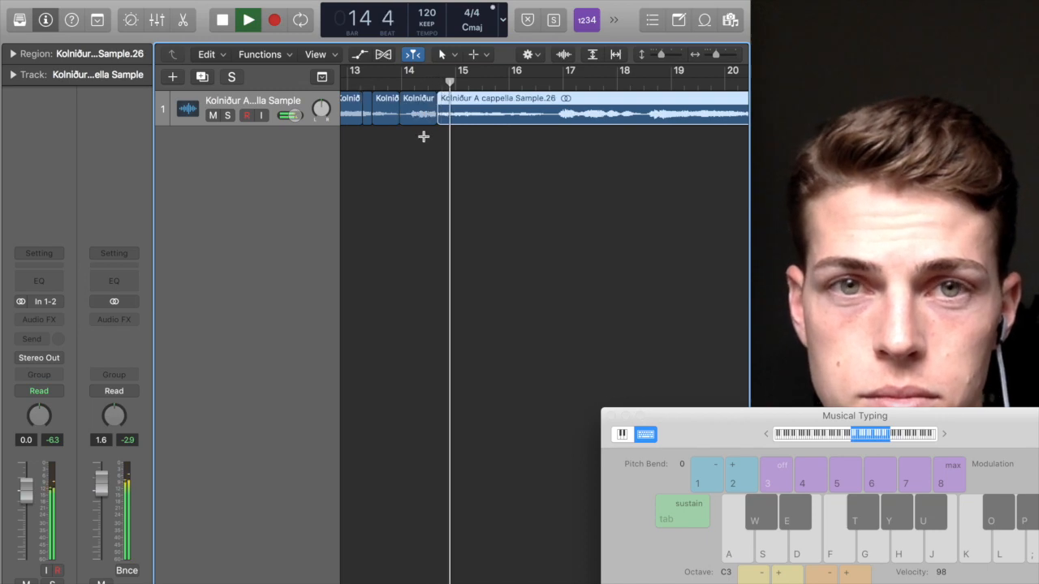
pyautogui.scroll(-10, 446, 153)
pyautogui.press('space')
# Convert all 14 vocal regions to a new sampler track with zones created from Regions.
pyautogui.moveTo(411, 143); pyautogui.dragTo(343, 110)
pyautogui.rightClick(398, 116)
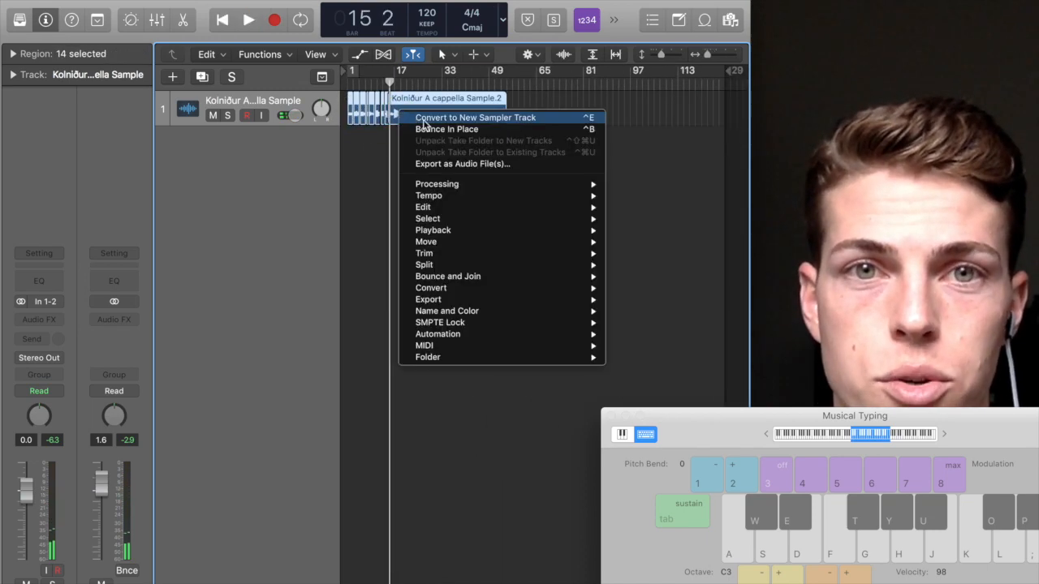
pyautogui.click(430, 117)
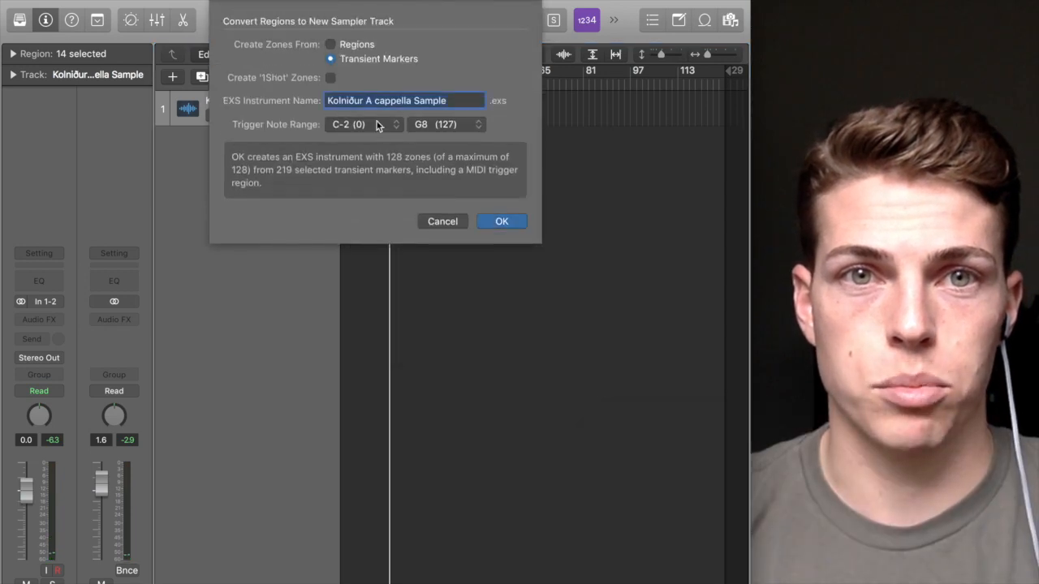
pyautogui.click(330, 44)
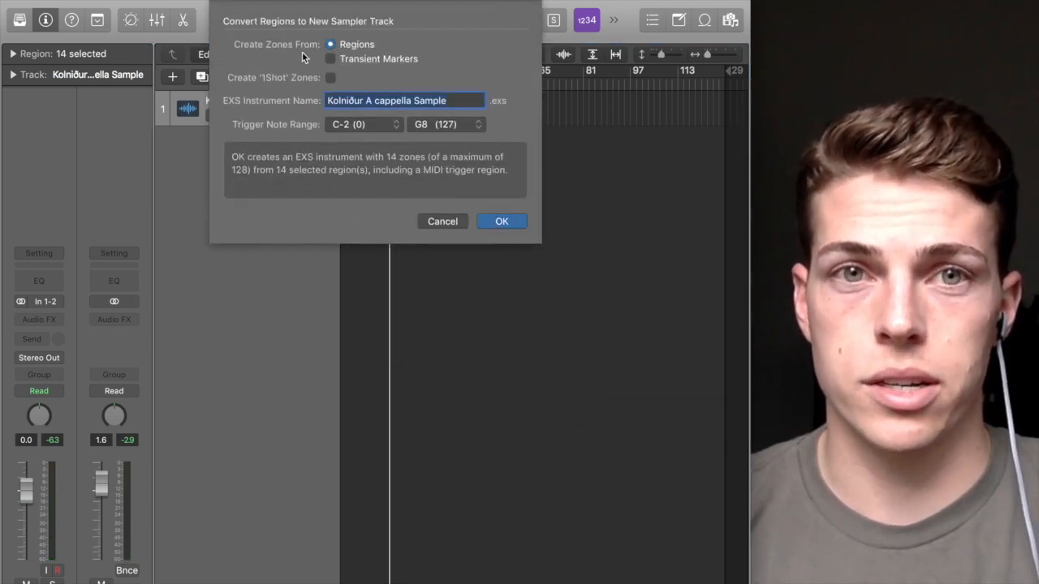
pyautogui.click(504, 222)
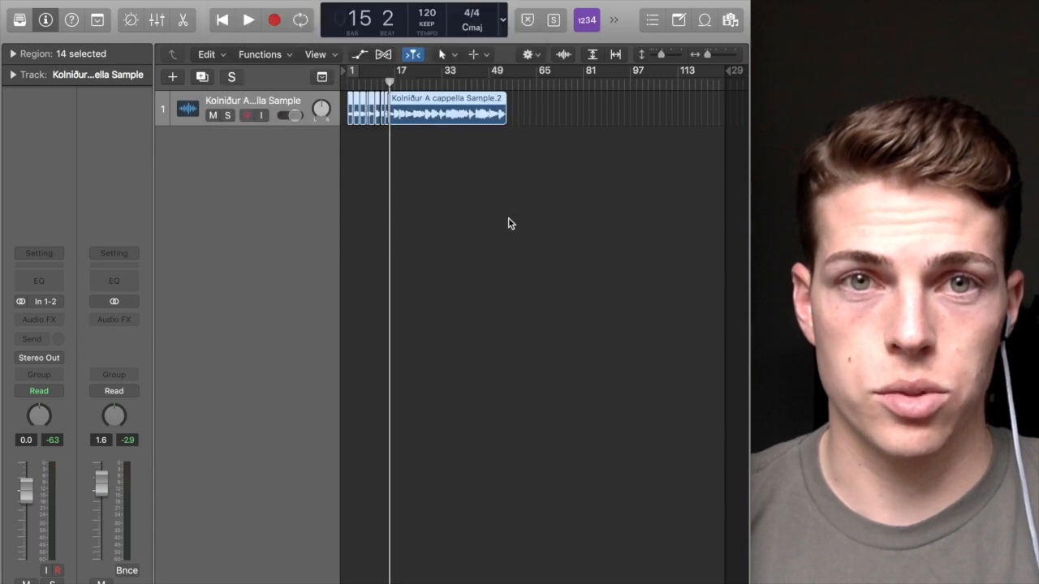
# Open Musical Typing for the new sampler track and lower its octave to C-2.
pyautogui.press('super+k')
pyautogui.press('z')
pyautogui.press('z')
pyautogui.press('z')
pyautogui.press('z')
pyautogui.press('z')
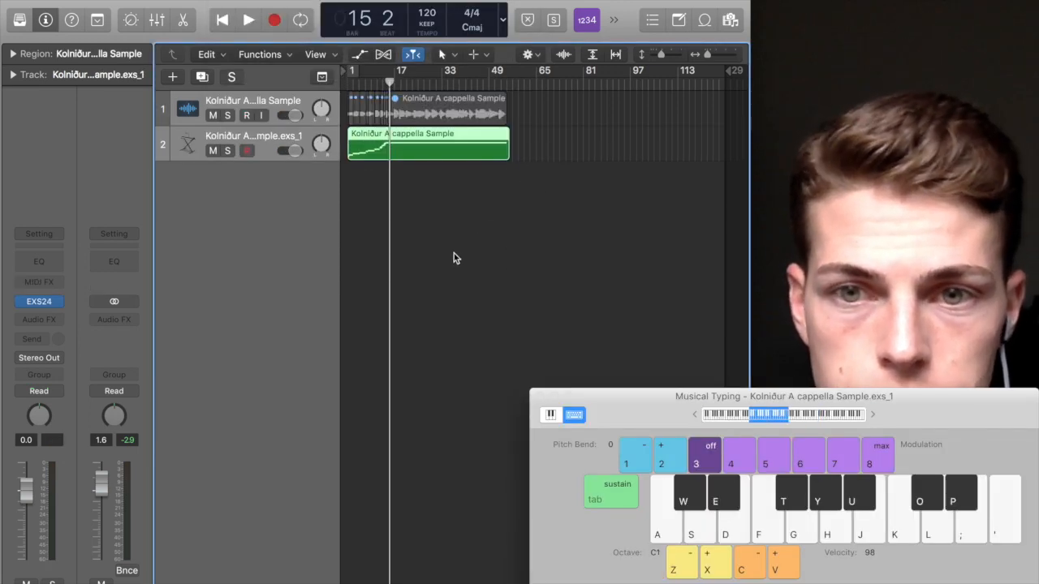
# Audition the hand-cut vocal slices in octave C-2, alternating repeatedly between two of them.
pyautogui.press('s')
pyautogui.press('d')
pyautogui.press('f')
pyautogui.press('g')
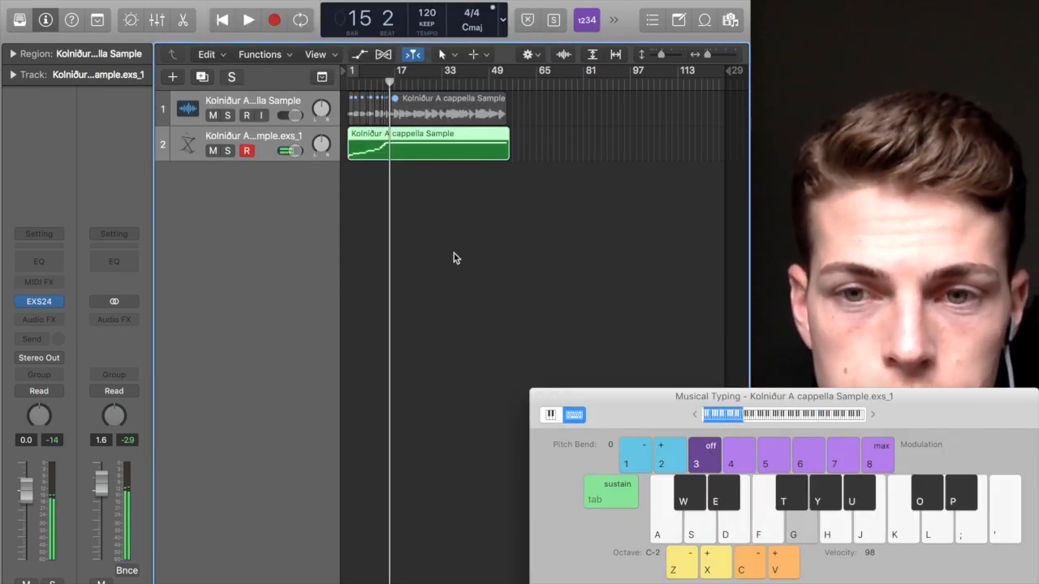
pyautogui.press('h')
pyautogui.press('s')
pyautogui.press('s')
pyautogui.press('h')
pyautogui.press('s')
pyautogui.press('h')
pyautogui.press('s')
pyautogui.press('h')
pyautogui.press('s')
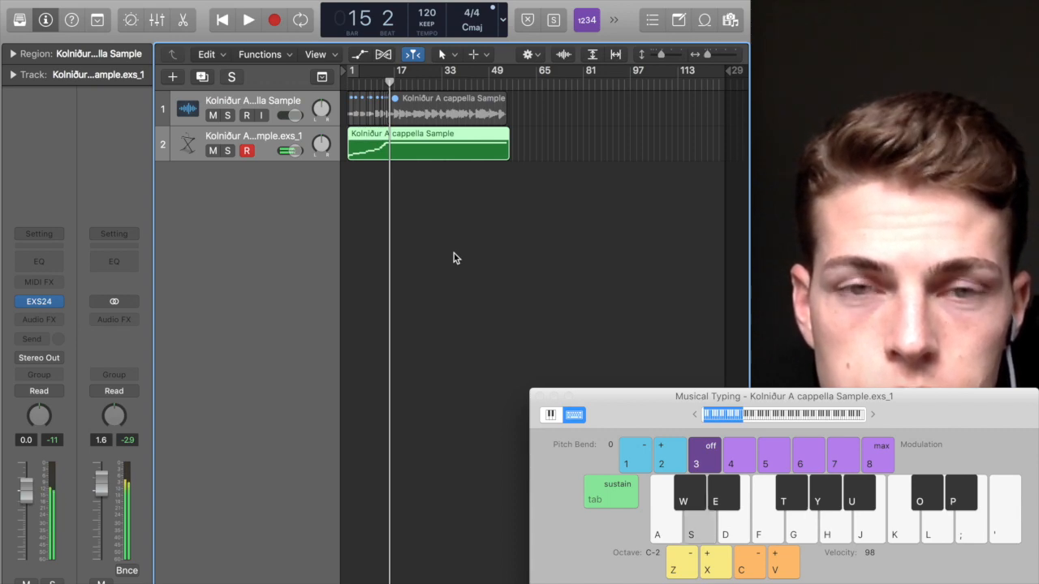
pyautogui.press('g')
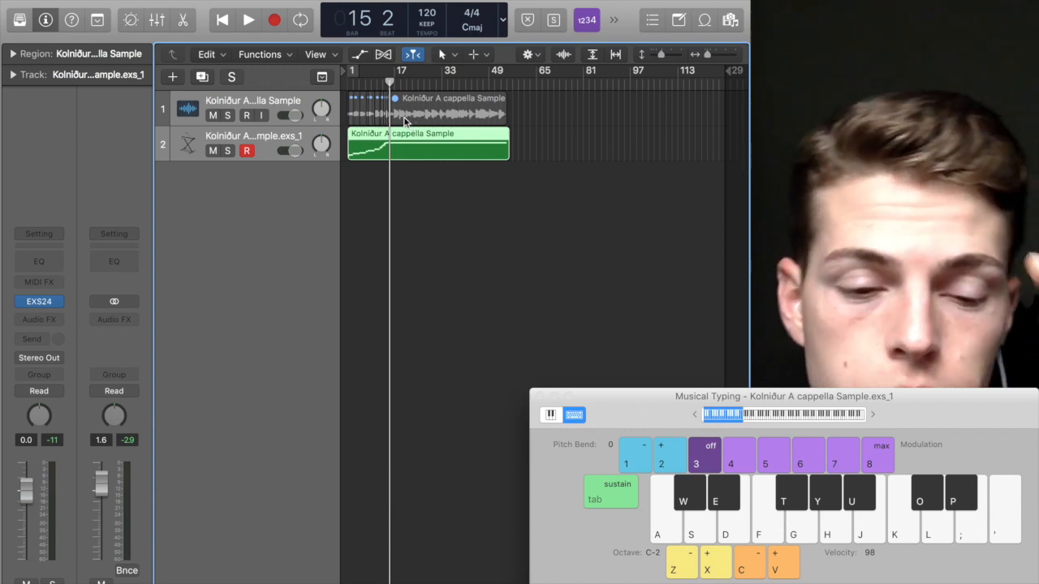
# Undo the region-based sampler conversion and every manual split of the vocal region.
pyautogui.press('super+z')
pyautogui.press('super+z')
pyautogui.press('super+z')
pyautogui.press('super+z')
pyautogui.press('super+z')
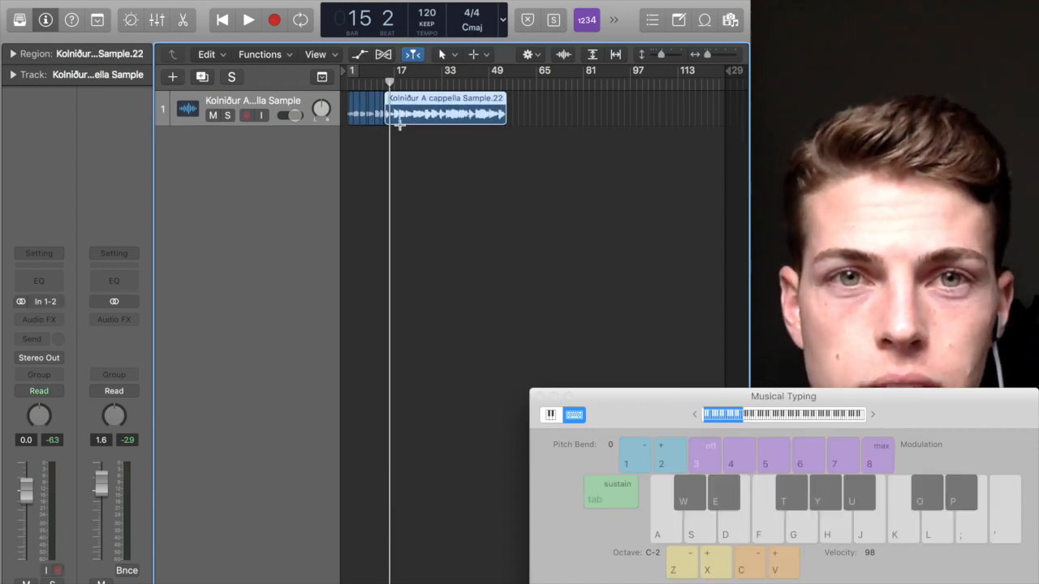
pyautogui.press('super+z')
pyautogui.press('super+z')
pyautogui.press('super+z')
pyautogui.press('super+z')
pyautogui.press('super+z')
pyautogui.press('super+z')
pyautogui.press('super+z')
pyautogui.press('super+z')
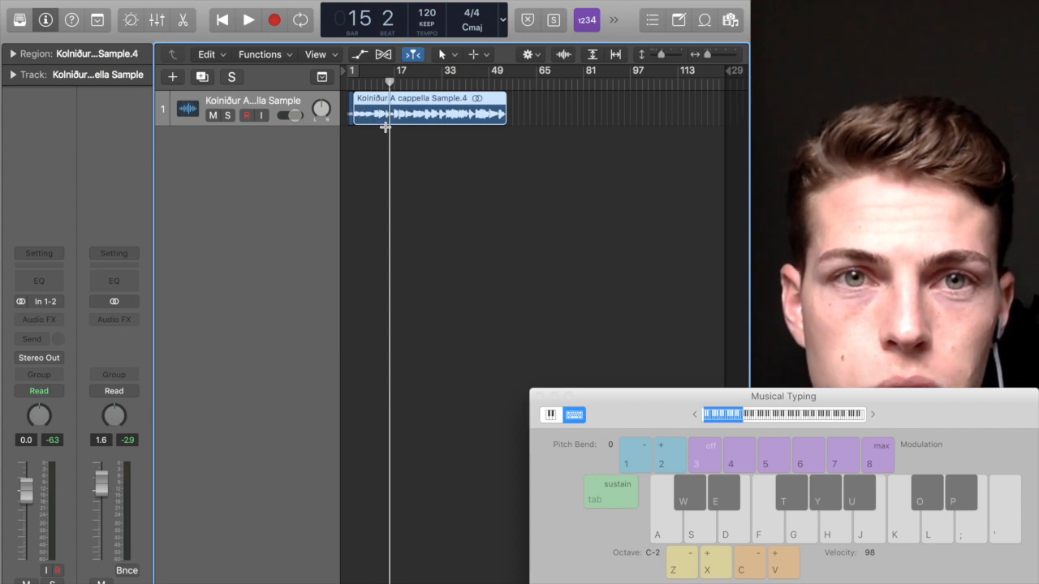
pyautogui.press('super+z')
# Convert the whole, unsplit vocal region to a new sampler track with zones created from Regions.
pyautogui.rightClick(403, 106)
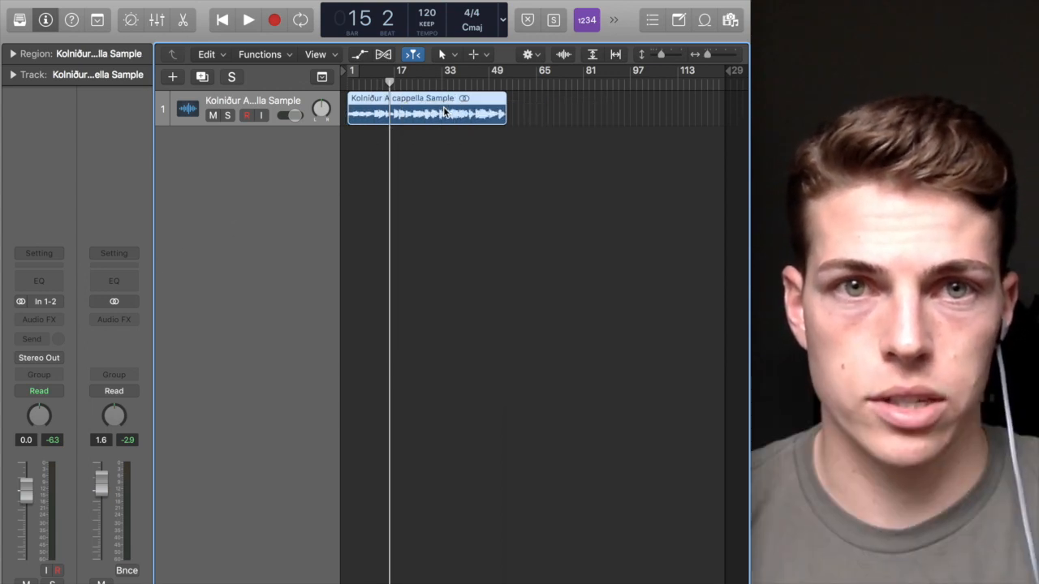
pyautogui.hotkey('ctrl', 'e')
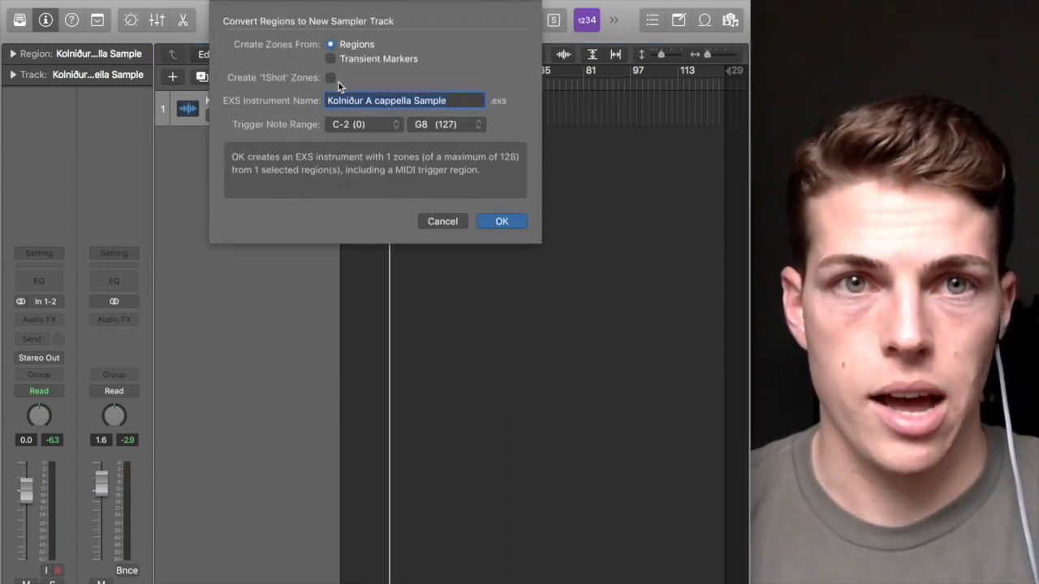
pyautogui.click(501, 220)
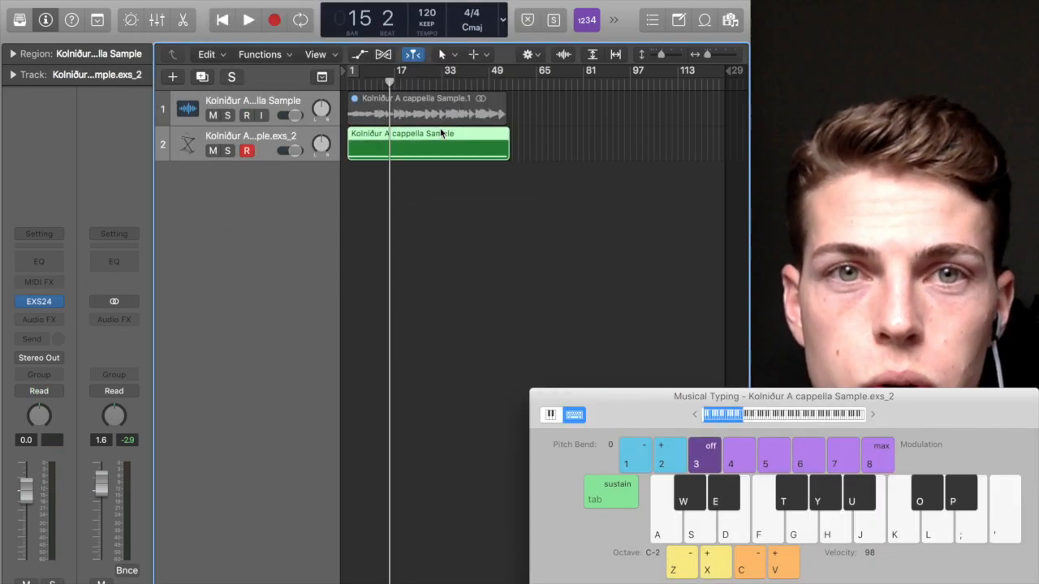
# Open the new track's EXS24 sampler, move its window aside, and open the MIDI trigger region in the Piano Roll.
pyautogui.click(40, 305)
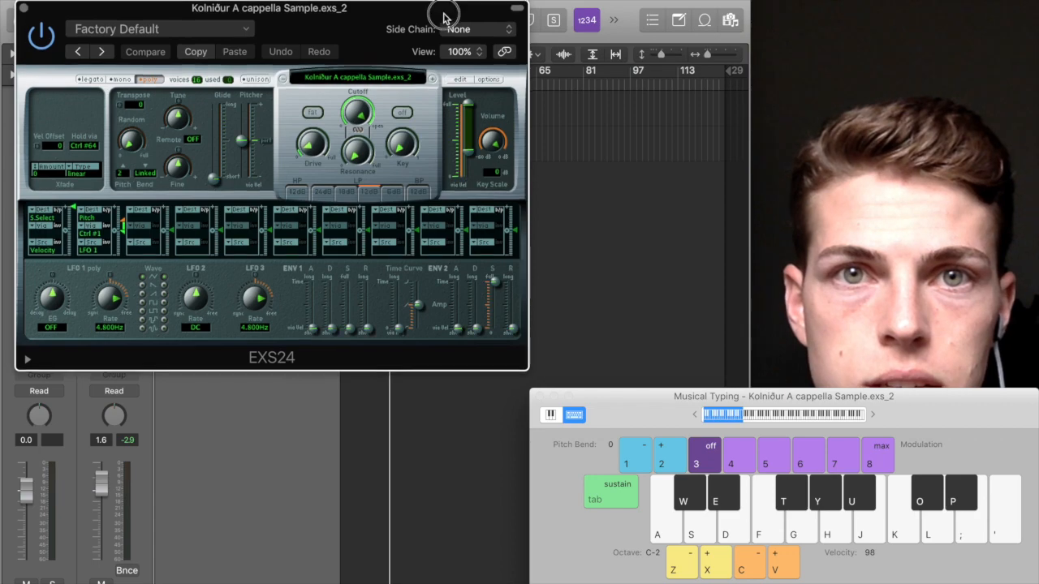
pyautogui.moveTo(441, 11); pyautogui.dragTo(228, 531)
pyautogui.doubleClick(427, 146)
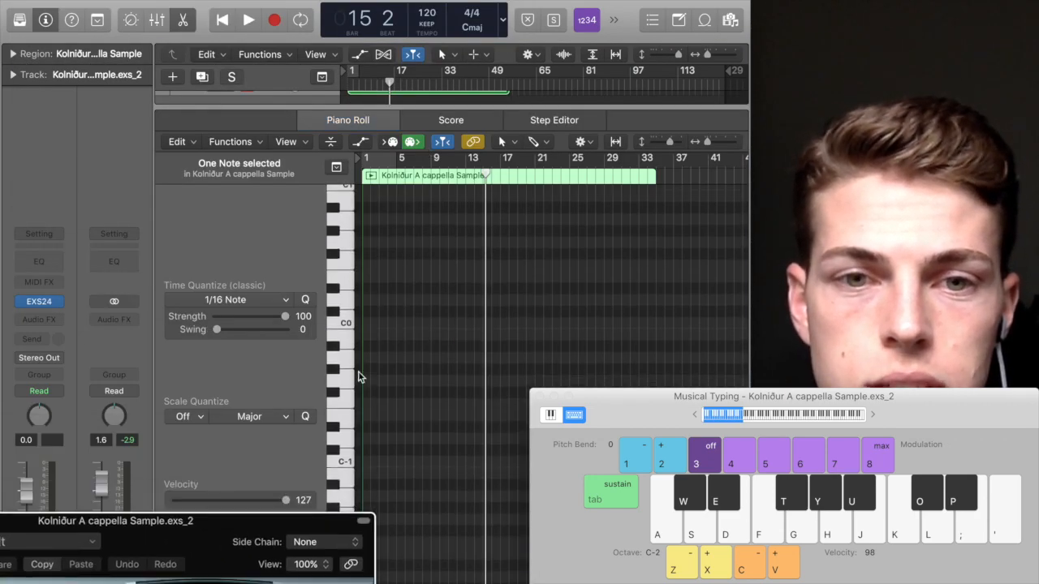
# Move the Musical Typing and EXS24 windows clear of the Piano Roll's lowest notes and audition the region's single trigger note.
pyautogui.moveTo(617, 396); pyautogui.dragTo(754, 9)
pyautogui.moveTo(963, 377); pyautogui.dragTo(387, 181)
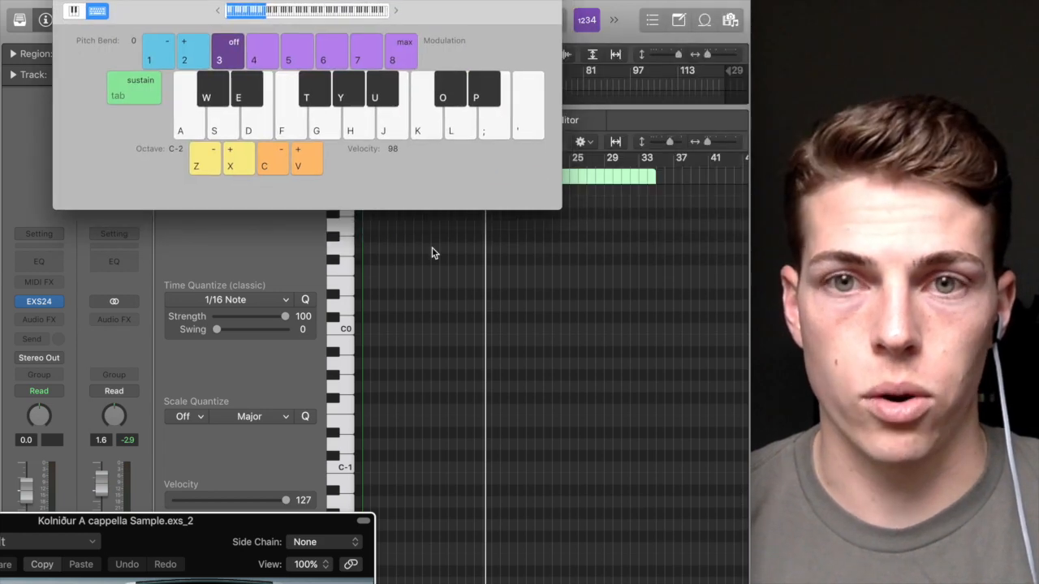
pyautogui.moveTo(247, 532); pyautogui.dragTo(247, 583)
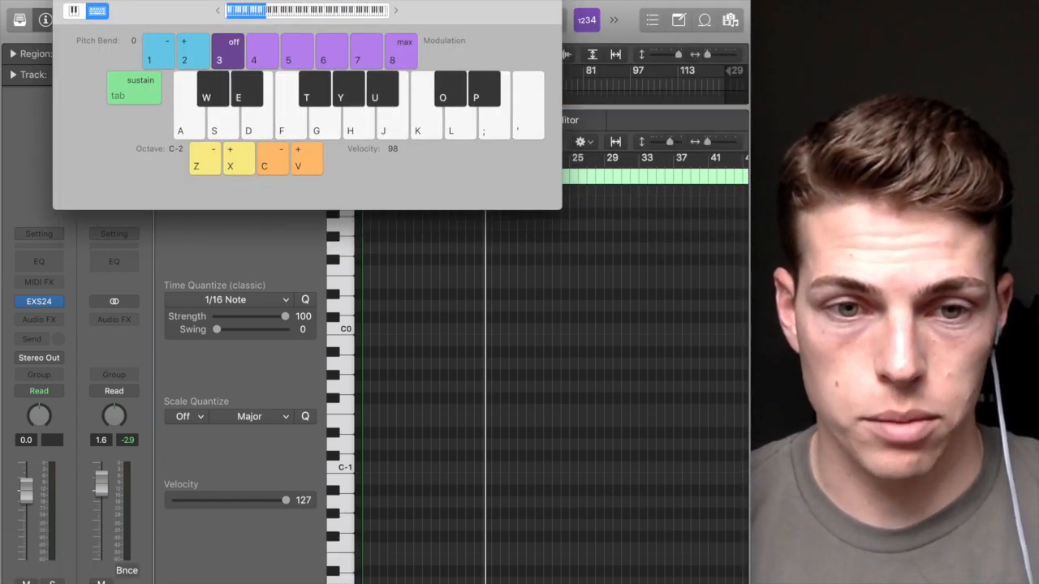
pyautogui.click(366, 581)
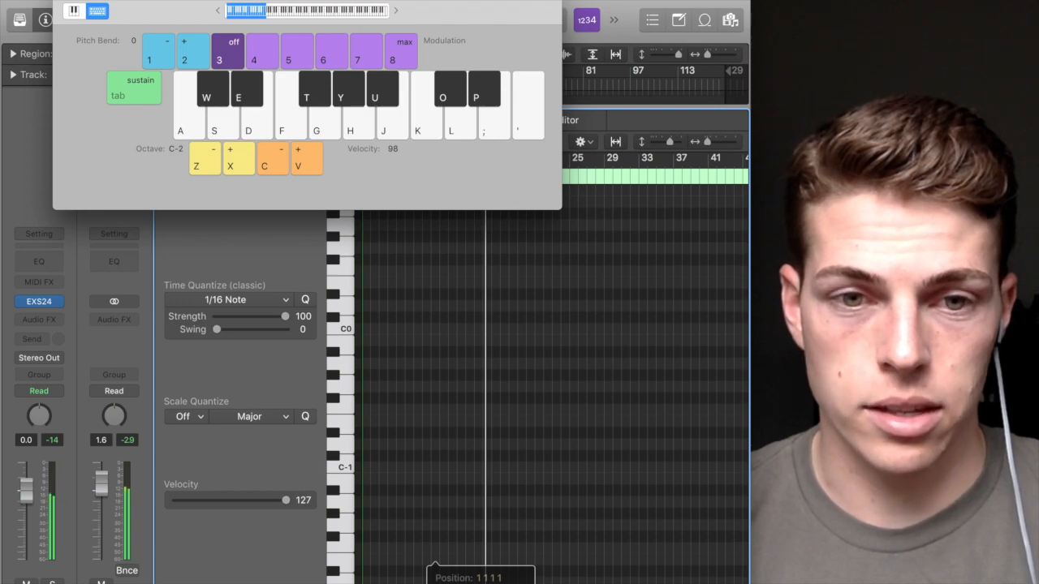
# Bring the whole EXS24 window into view, open its instrument editor, and narrow the editor window.
pyautogui.moveTo(430, 581); pyautogui.dragTo(568, 217)
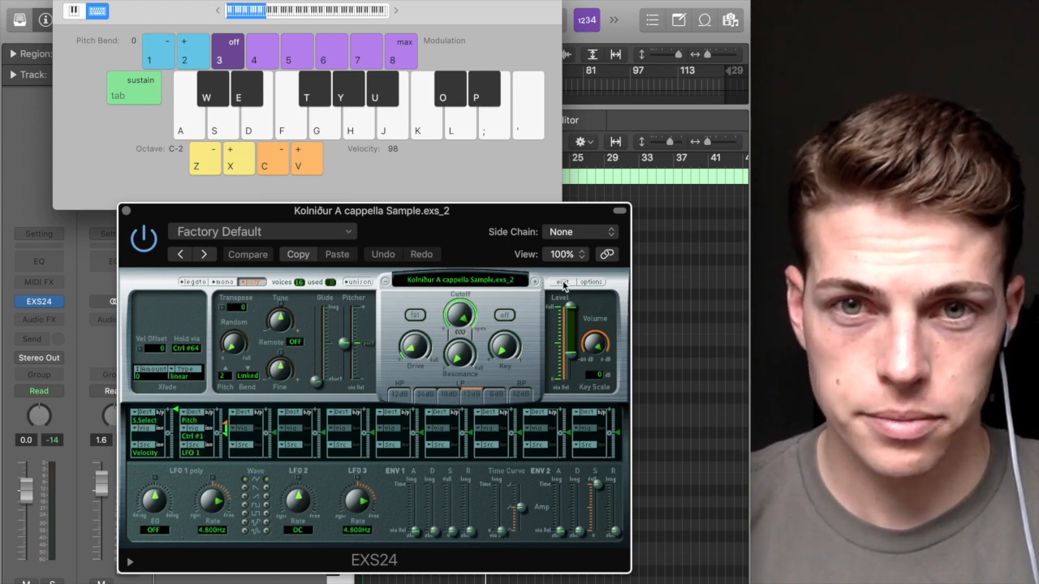
pyautogui.click(562, 283)
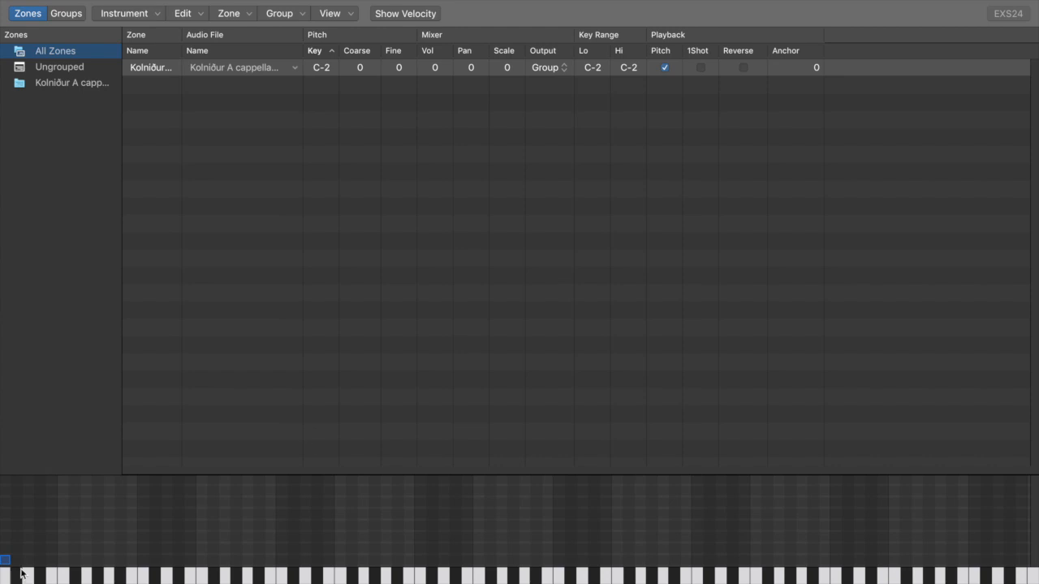
pyautogui.moveTo(1037, 102); pyautogui.dragTo(800, 100)
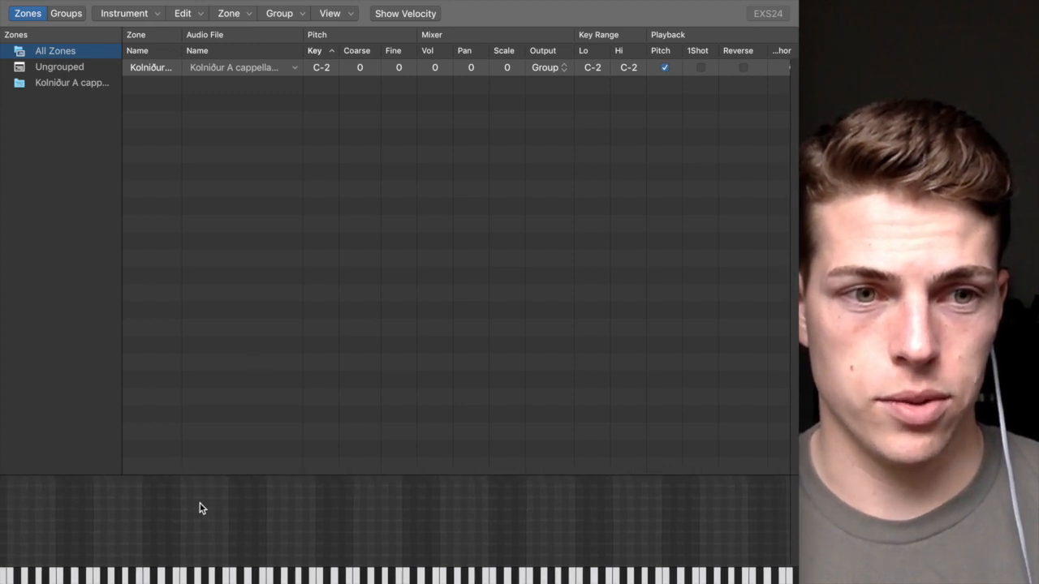
# Move the single vocal zone along the editor's keyboard to key C1.
pyautogui.click(5, 561)
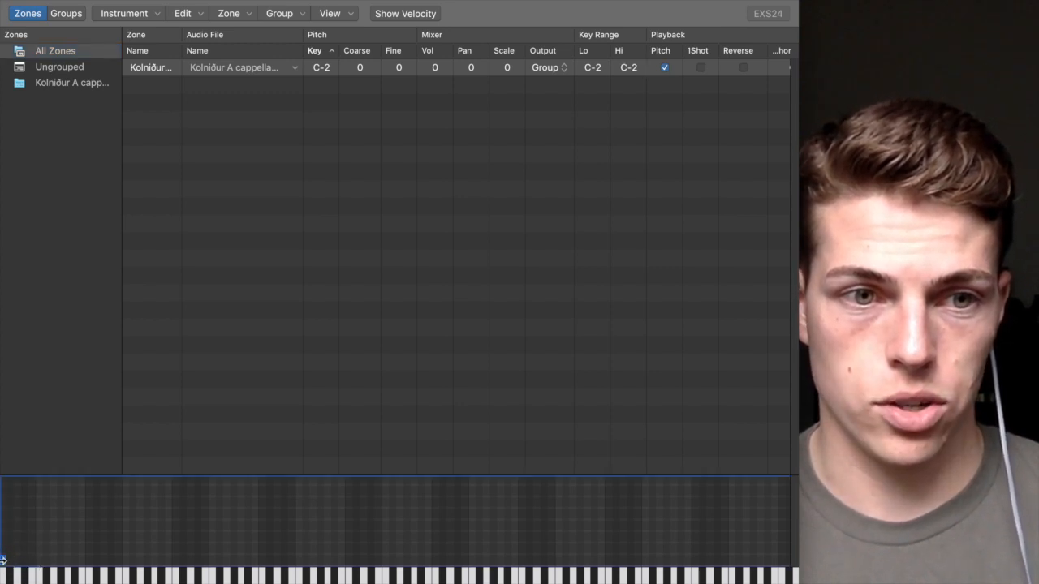
pyautogui.moveTo(5, 561); pyautogui.dragTo(268, 563)
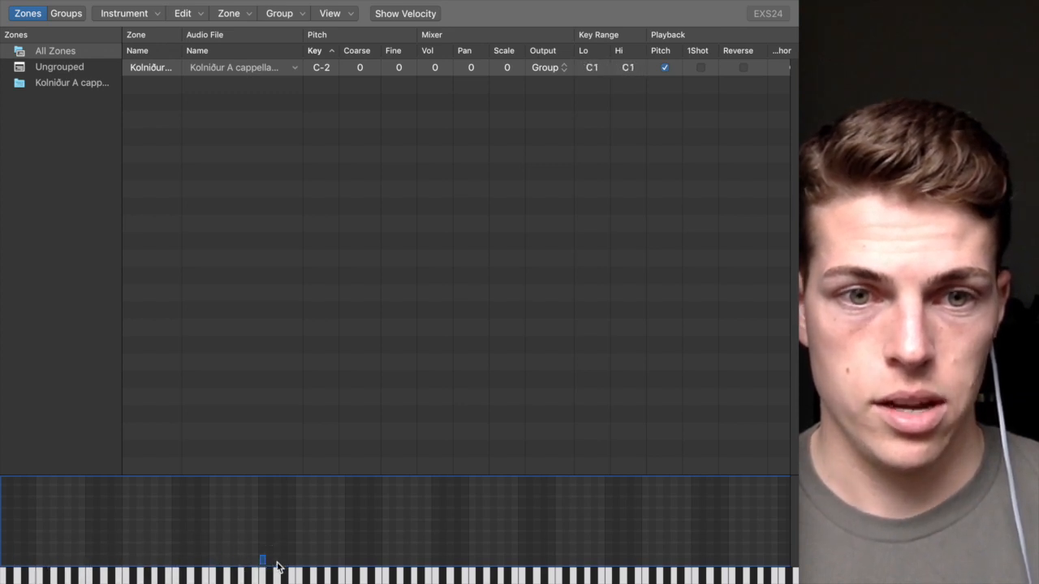
pyautogui.click(265, 561)
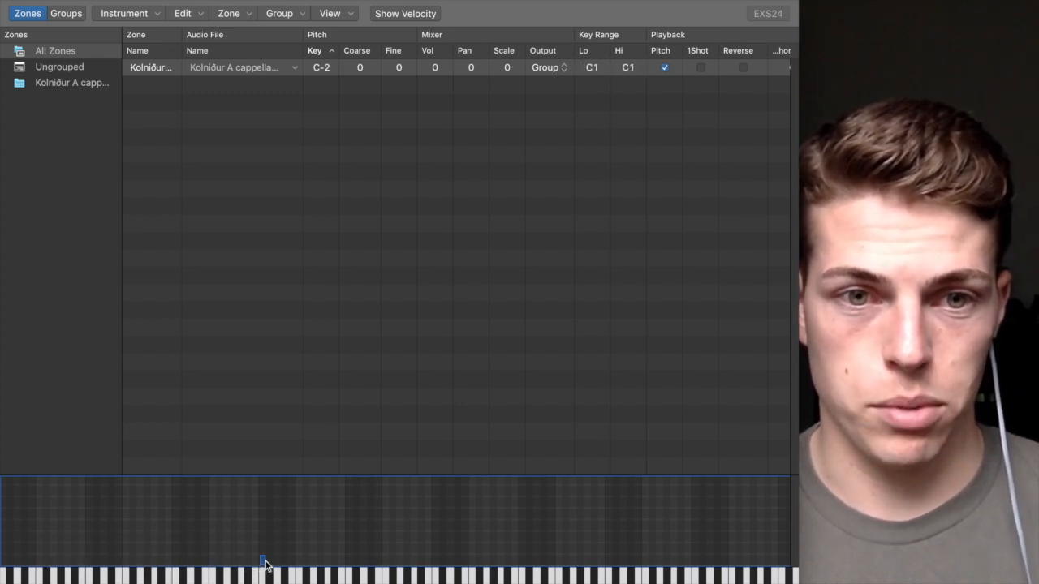
# Stretch the vocal zone's key range from C-2 to D7, close the instrument editor, and save the changes.
pyautogui.moveTo(263, 561); pyautogui.dragTo(789, 553)
pyautogui.moveTo(259, 562); pyautogui.dragTo(2, 571)
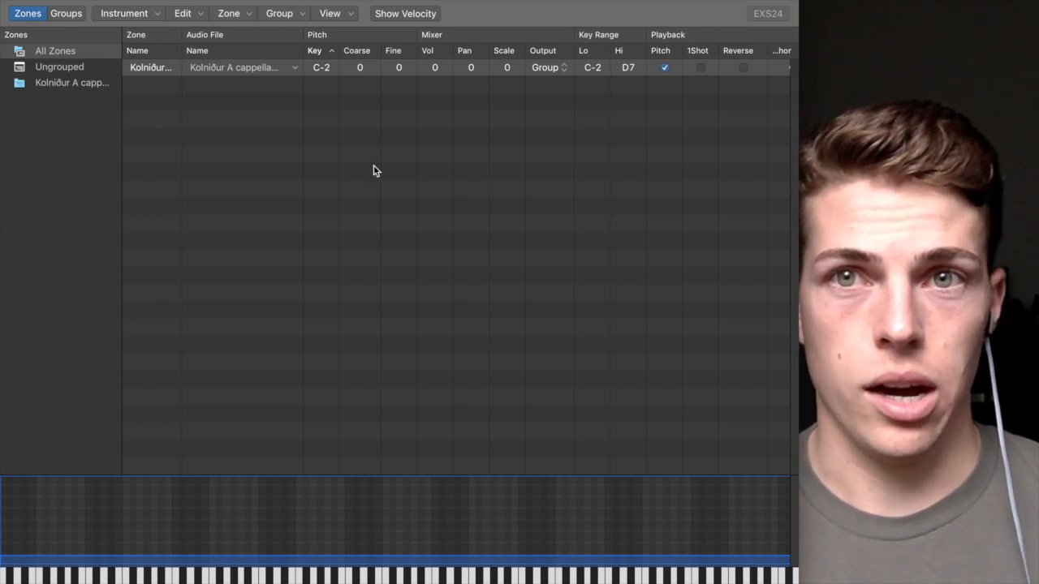
pyautogui.click(12, 1)
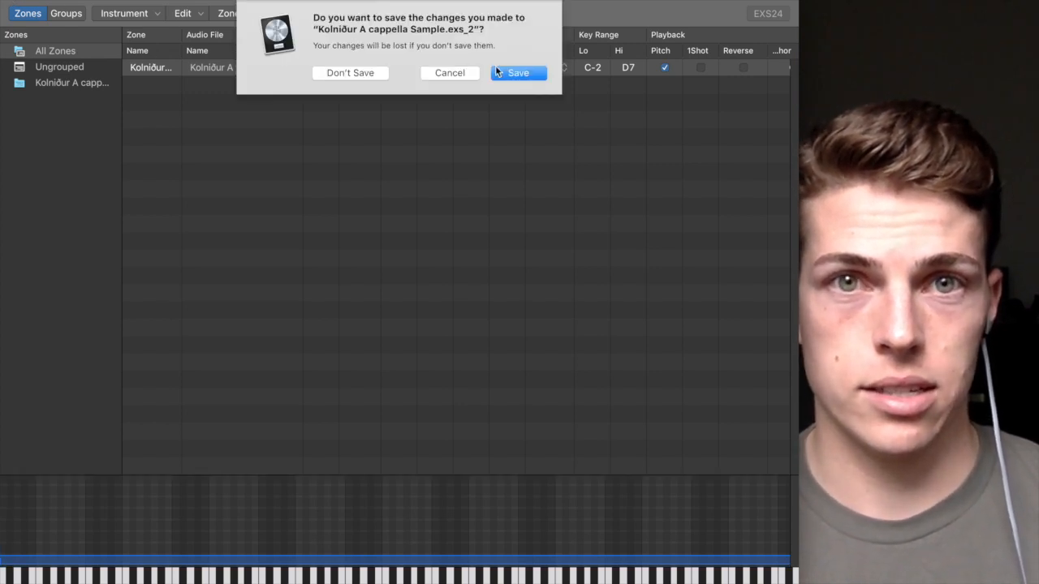
pyautogui.click(519, 74)
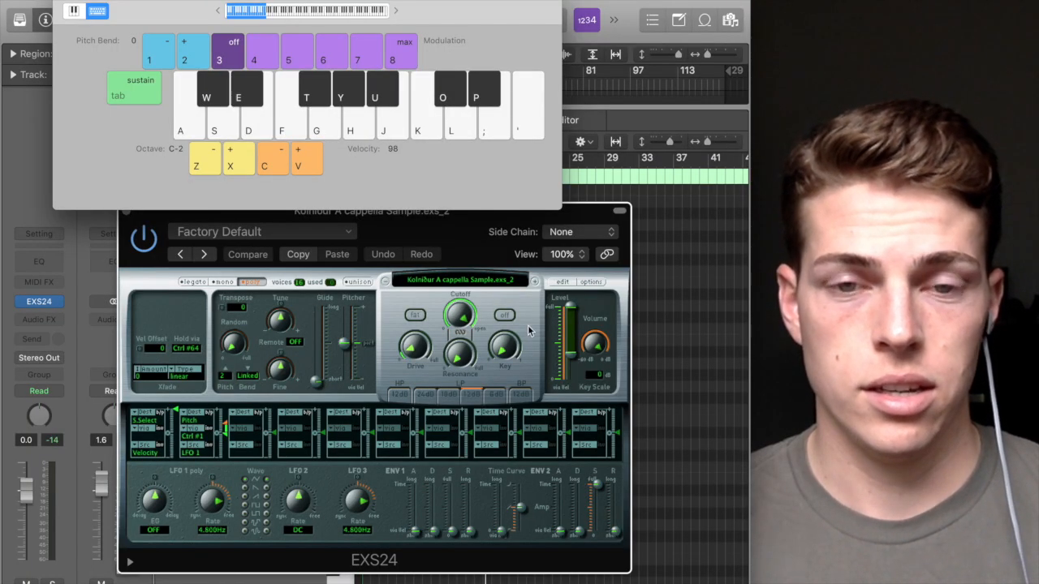
# Audition the stretched zone with Musical Typing, playing the G note at octave C-2 and again at octave C2.
pyautogui.press('super+k')
pyautogui.press('super+k')
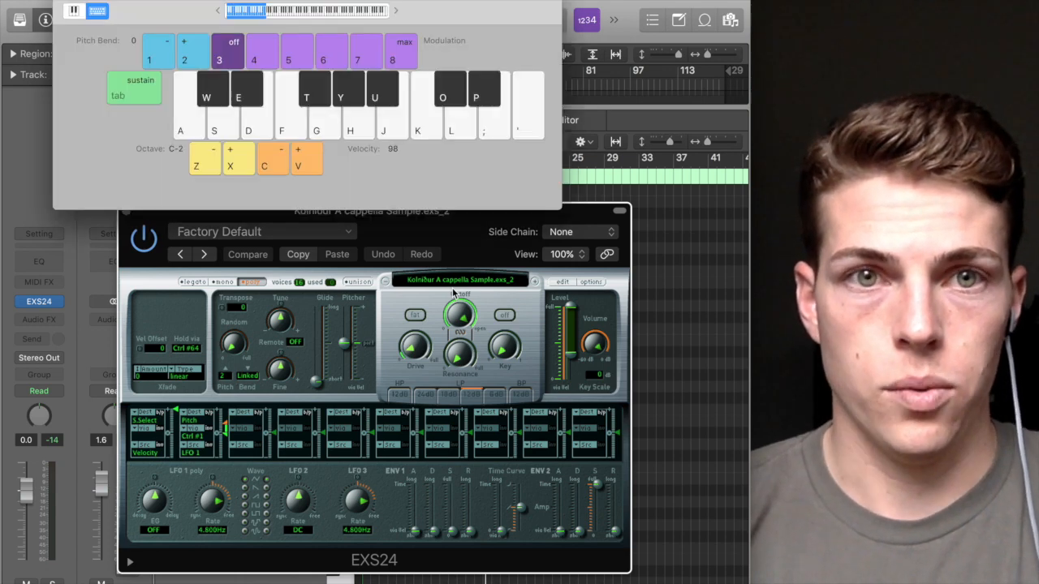
pyautogui.press('g')
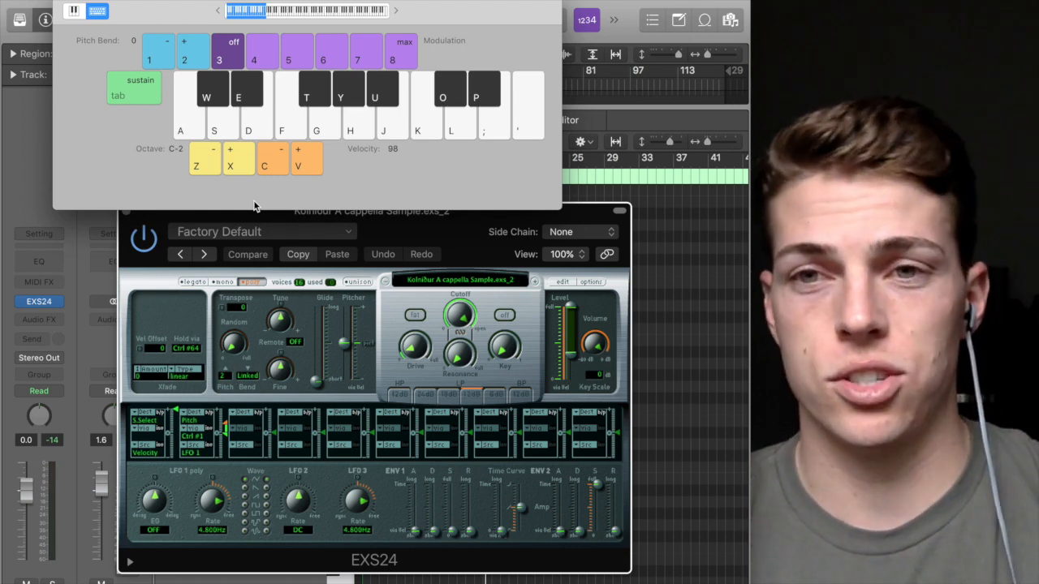
pyautogui.press('x')
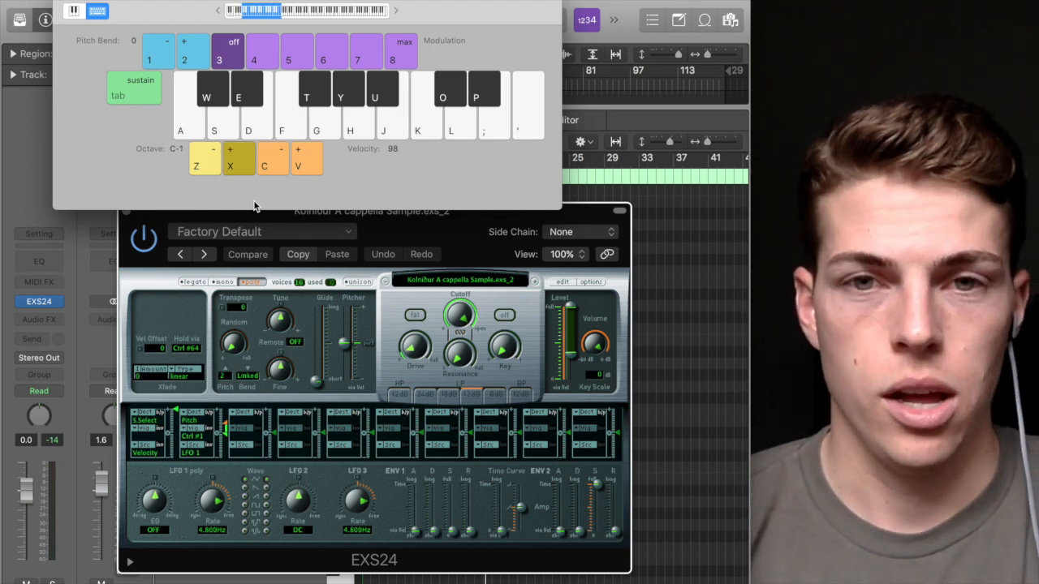
pyautogui.press('x')
pyautogui.press('x')
pyautogui.press('x')
pyautogui.press('x')
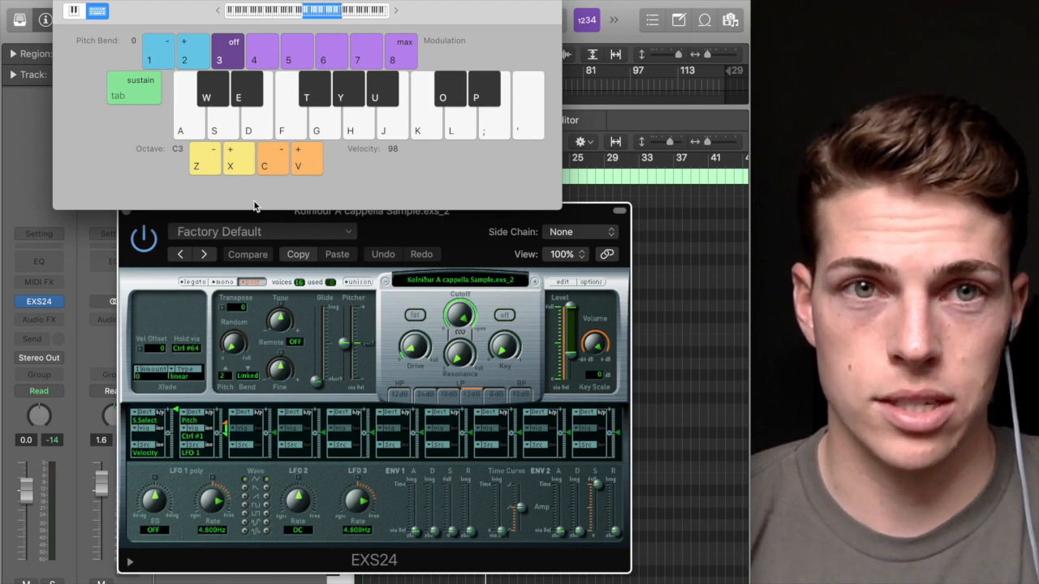
pyautogui.press('z')
pyautogui.press('g')
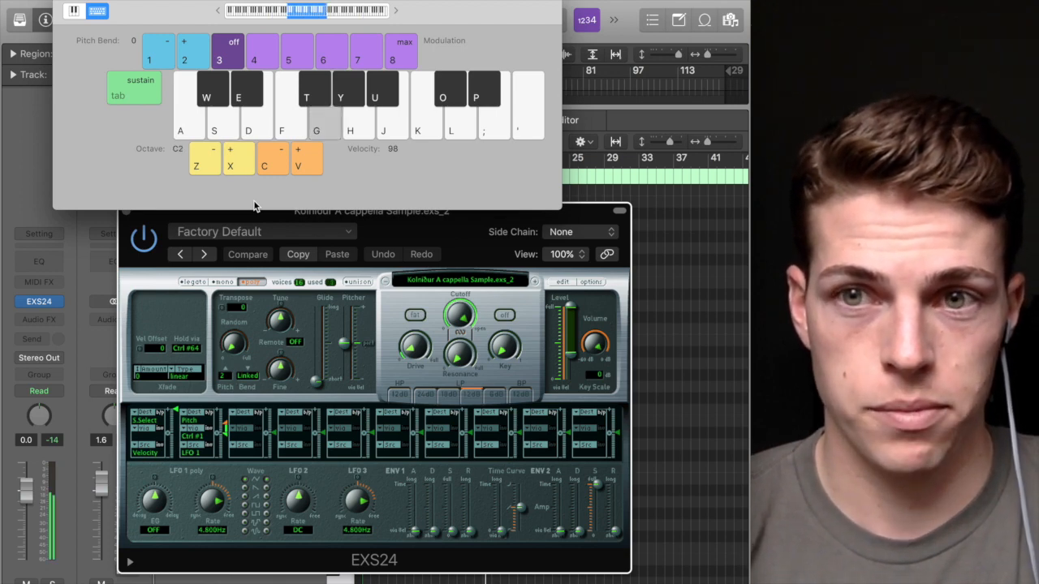
# Lower the Musical Typing octave to C0 and audition the F note.
pyautogui.press('z')
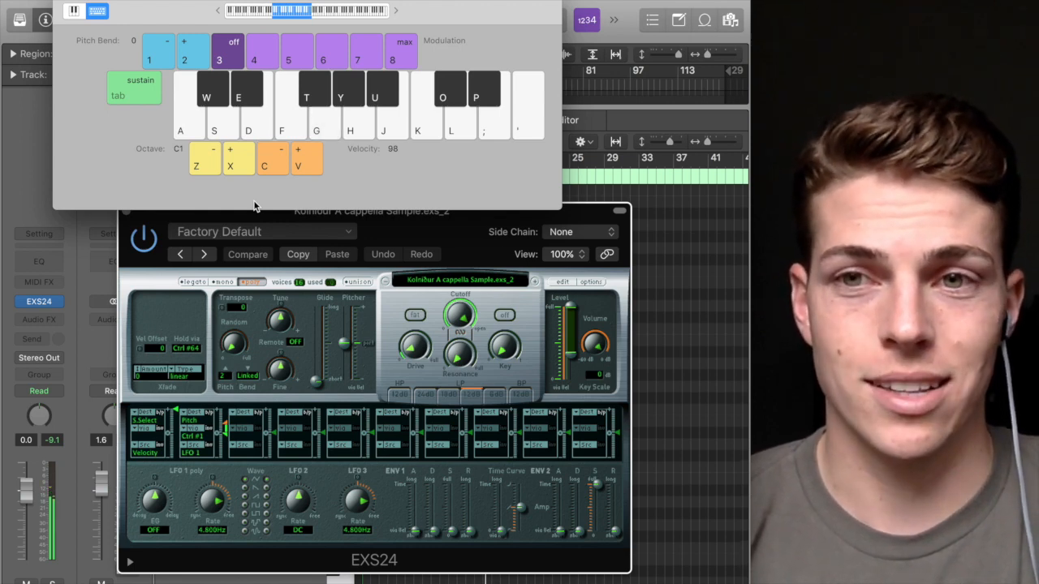
pyautogui.press('z')
pyautogui.press('f')
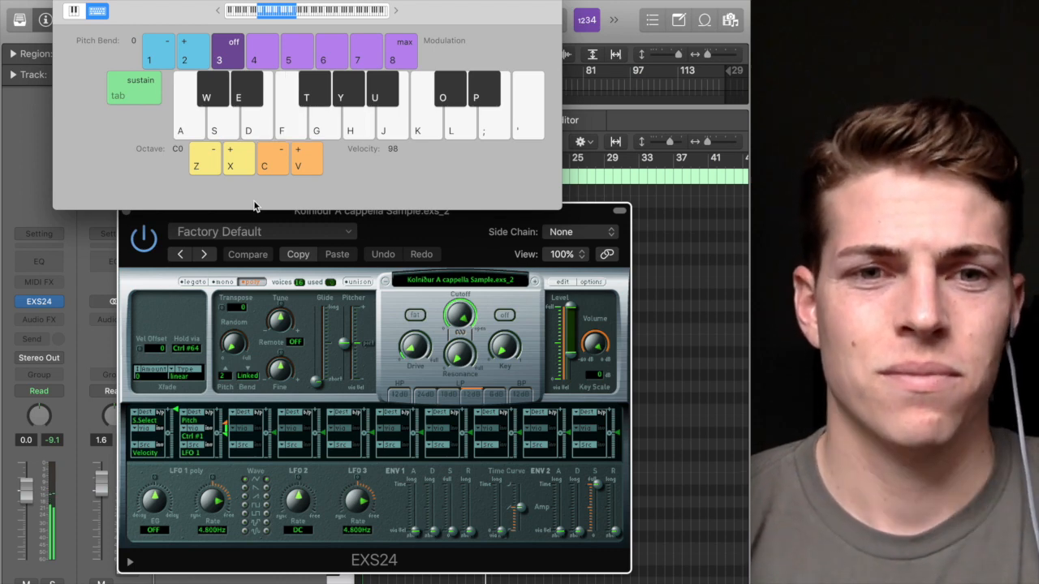
pyautogui.press('f')
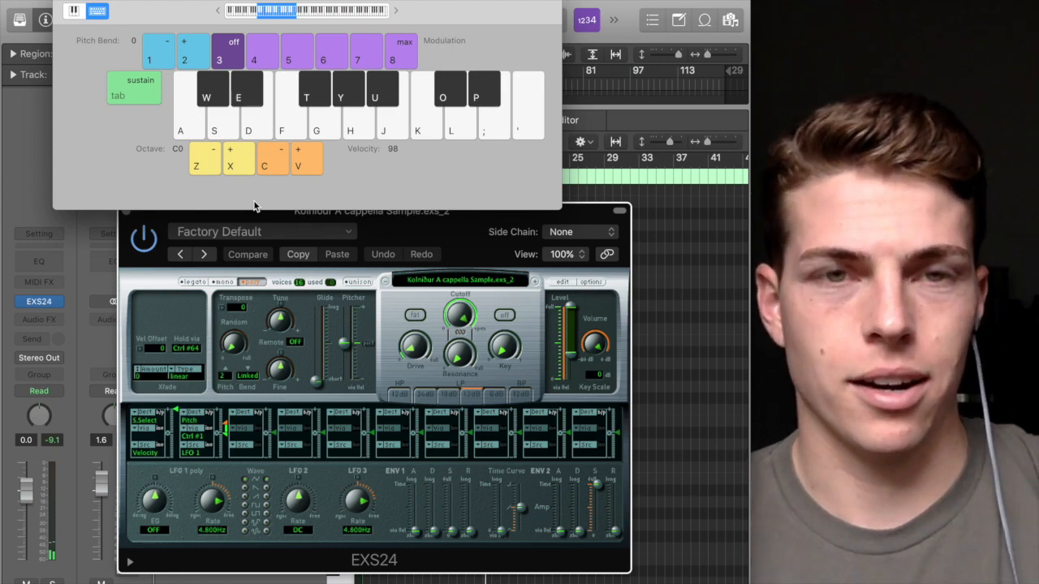
# Move the EXS24 window down off the Piano Roll and record a short F0 note.
pyautogui.moveTo(318, 211); pyautogui.dragTo(369, 380)
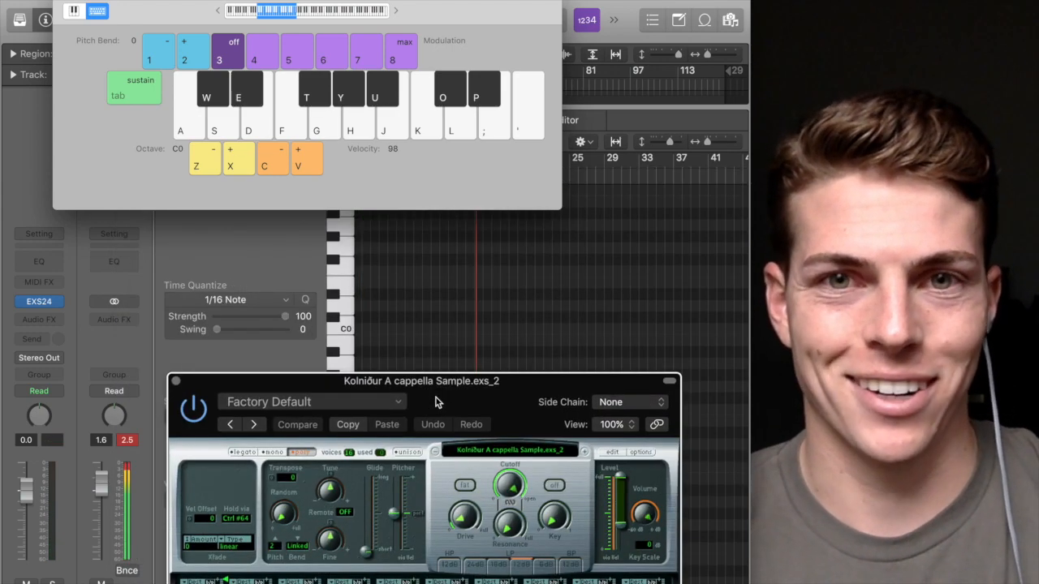
pyautogui.press('f')
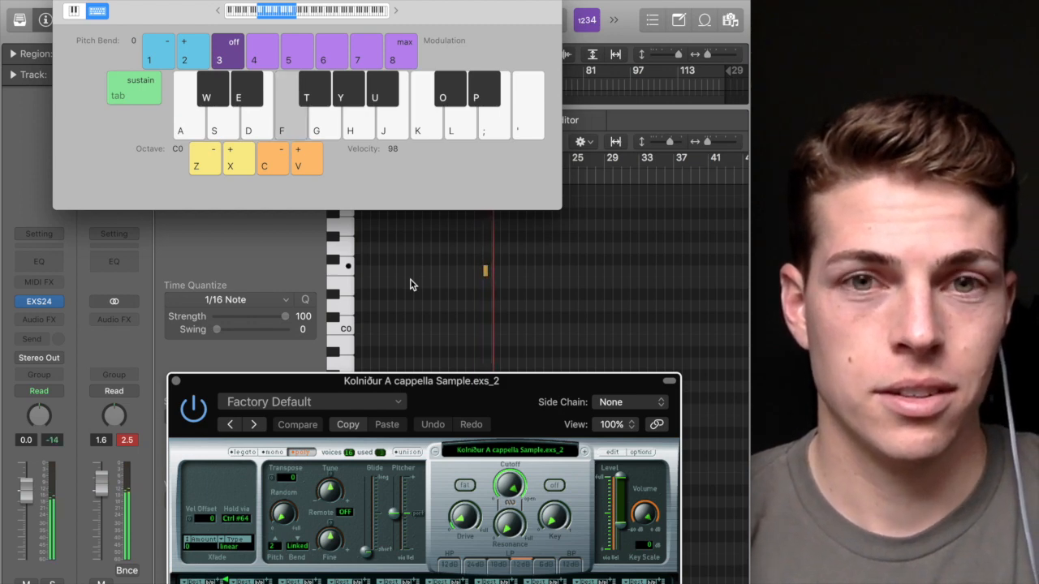
# Move the EXS24 window back over the Piano Roll, reopen its instrument editor to review the zone's key range, and close it.
pyautogui.moveTo(454, 385); pyautogui.dragTo(331, 247)
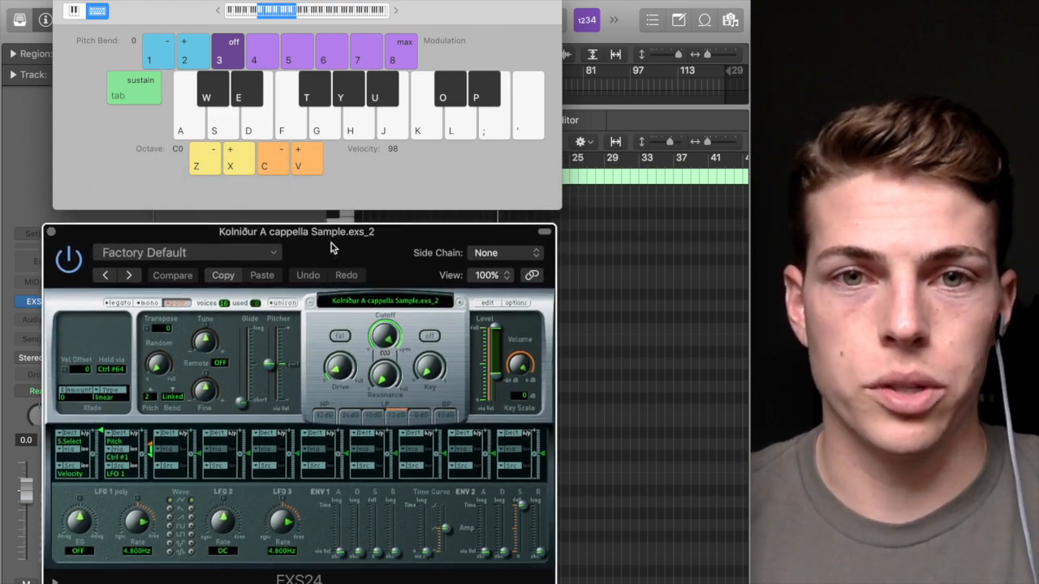
pyautogui.click(490, 303)
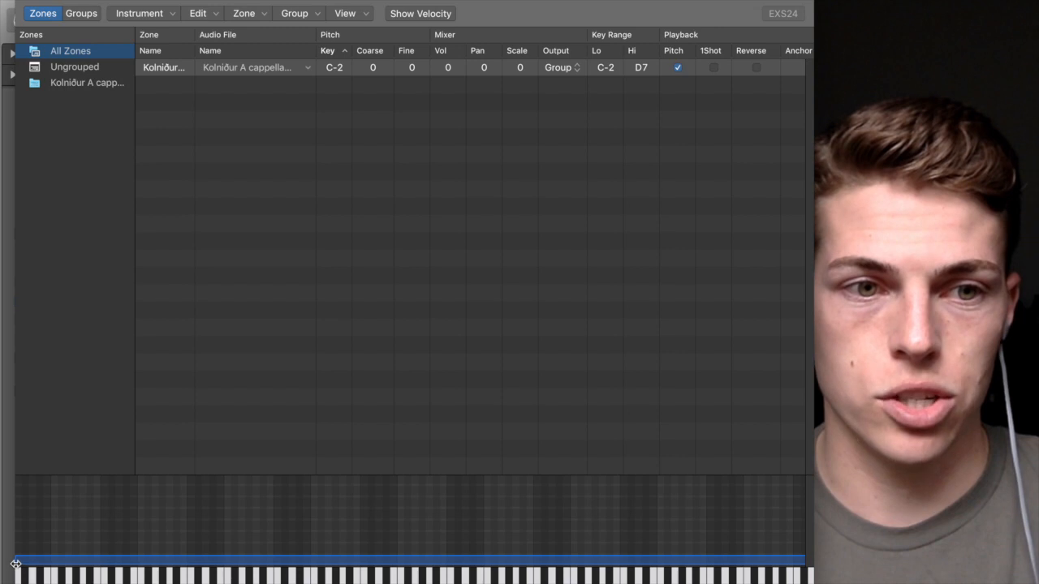
pyautogui.click(26, 3)
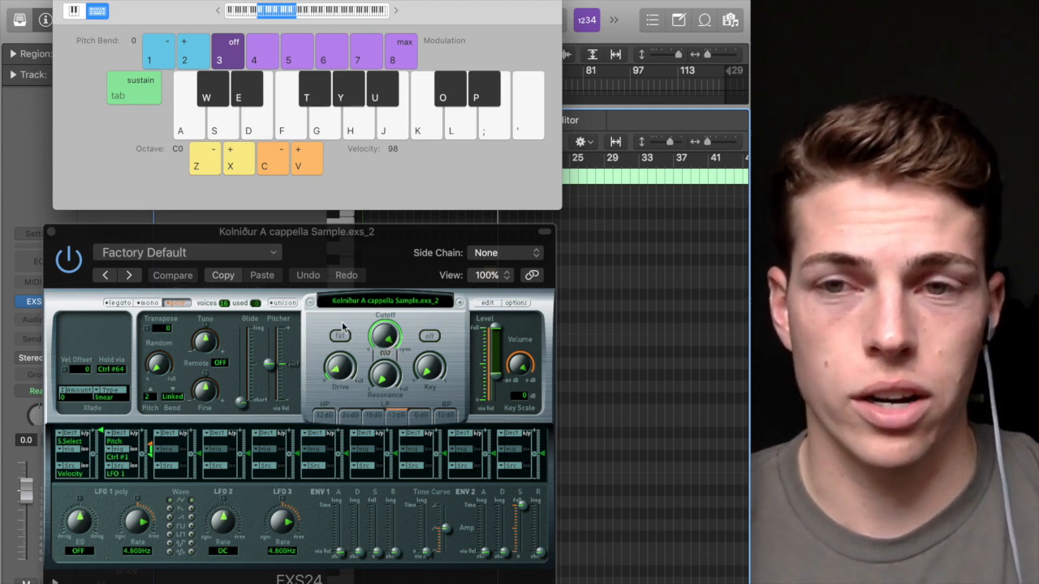
# Switch on the EXS24 filter and lower its cutoff while auditioning the A note at octave C0.
pyautogui.press('h')
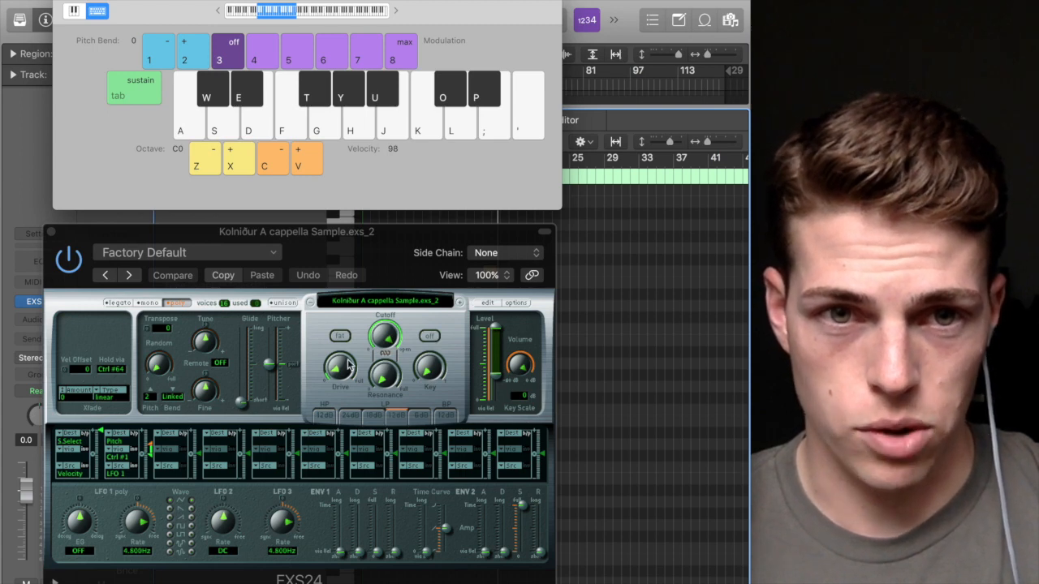
pyautogui.click(429, 339)
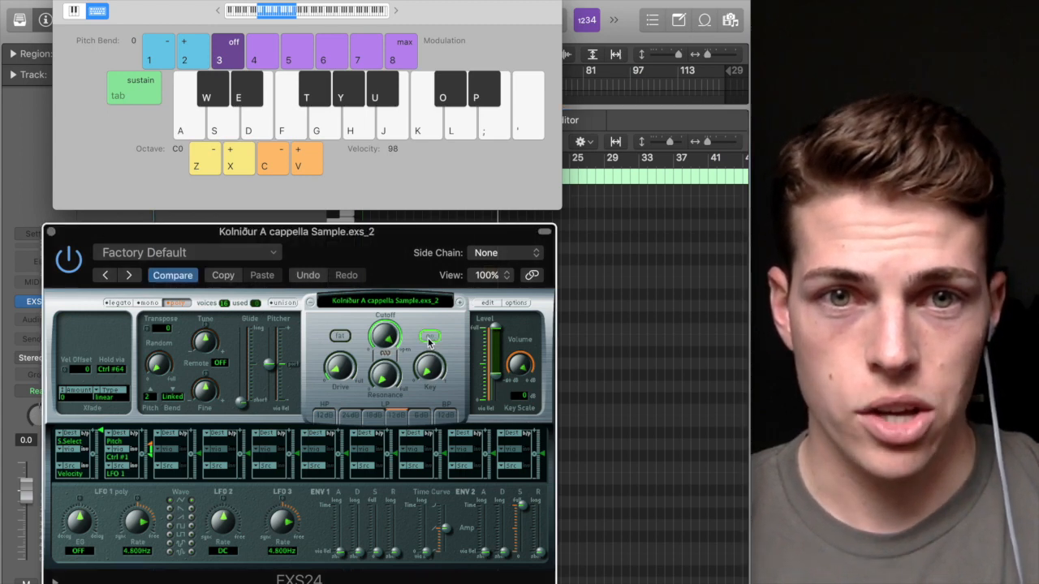
pyautogui.press('h')
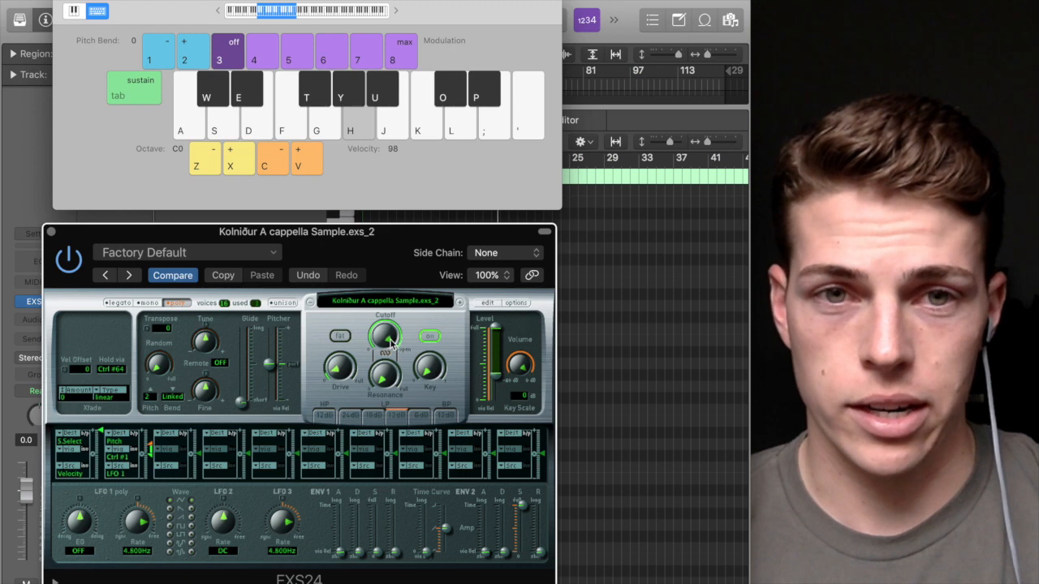
pyautogui.moveTo(388, 341)
pyautogui.mouseDown()
pyautogui.moveTo(383, 389)
pyautogui.moveTo(390, 333)
pyautogui.mouseUp()
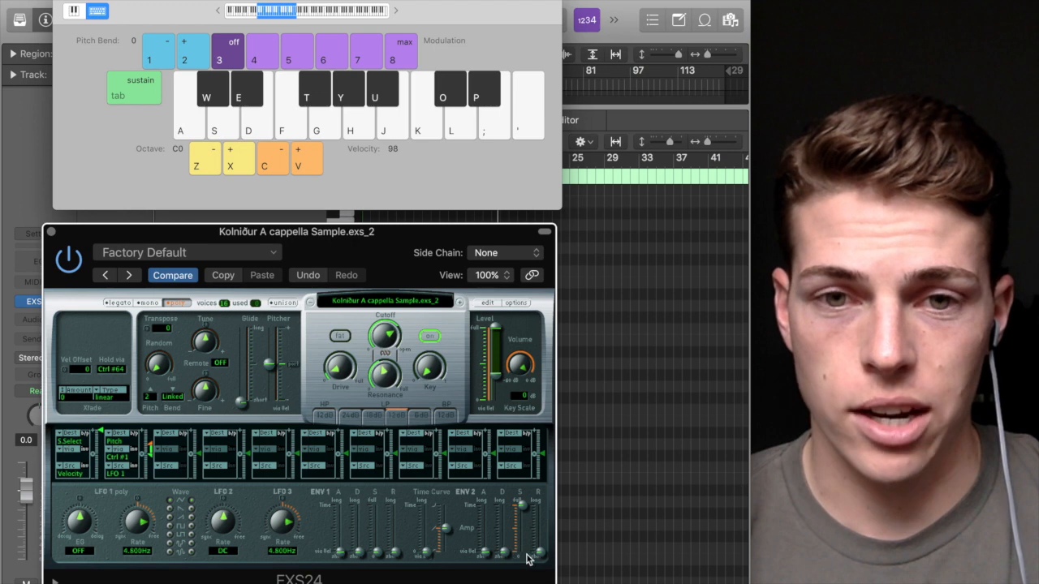
# Raise the ENV 2 attack time to about 2754 ms while repeatedly auditioning the A note.
pyautogui.click(486, 555)
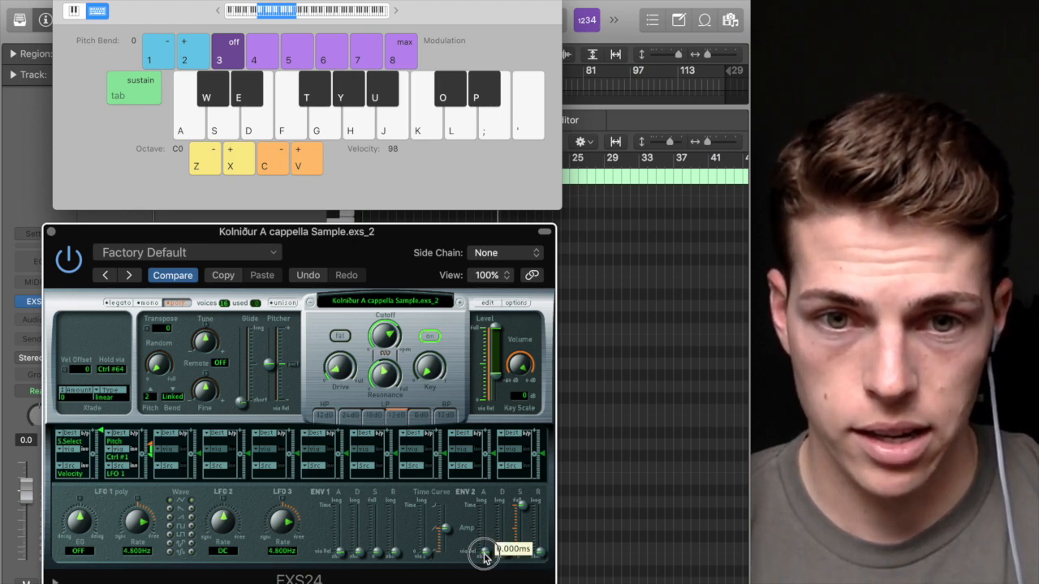
pyautogui.press('h')
pyautogui.moveTo(486, 555); pyautogui.dragTo(487, 524)
pyautogui.press('h')
pyautogui.press('h')
pyautogui.press('h')
pyautogui.press('h')
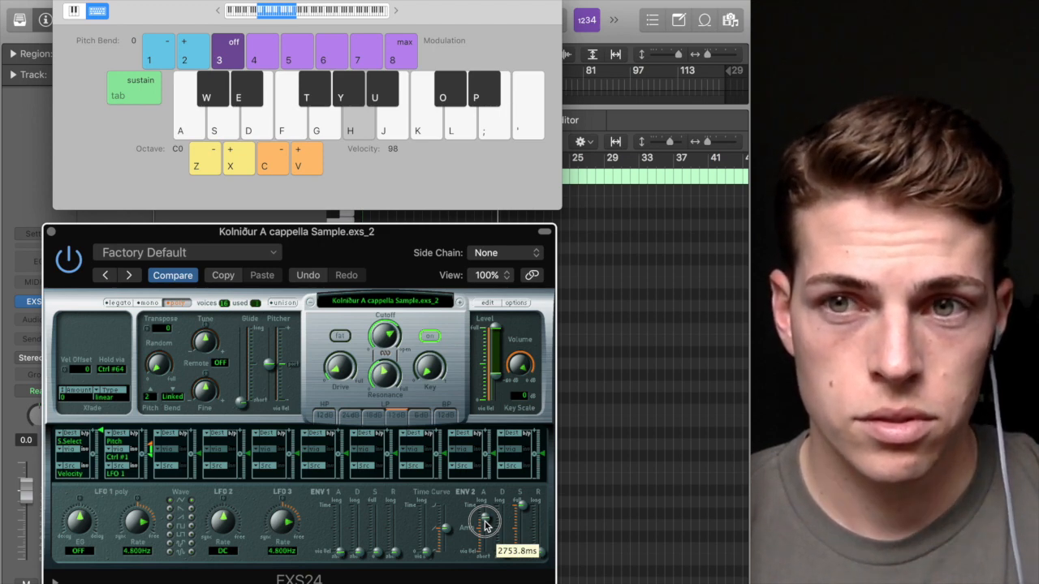
# Return the ENV 2 attack to its minimum, raise the ENV 2 release to about mid-range, and audition the A and B notes.
pyautogui.moveTo(485, 518); pyautogui.dragTo(543, 533)
pyautogui.press('h')
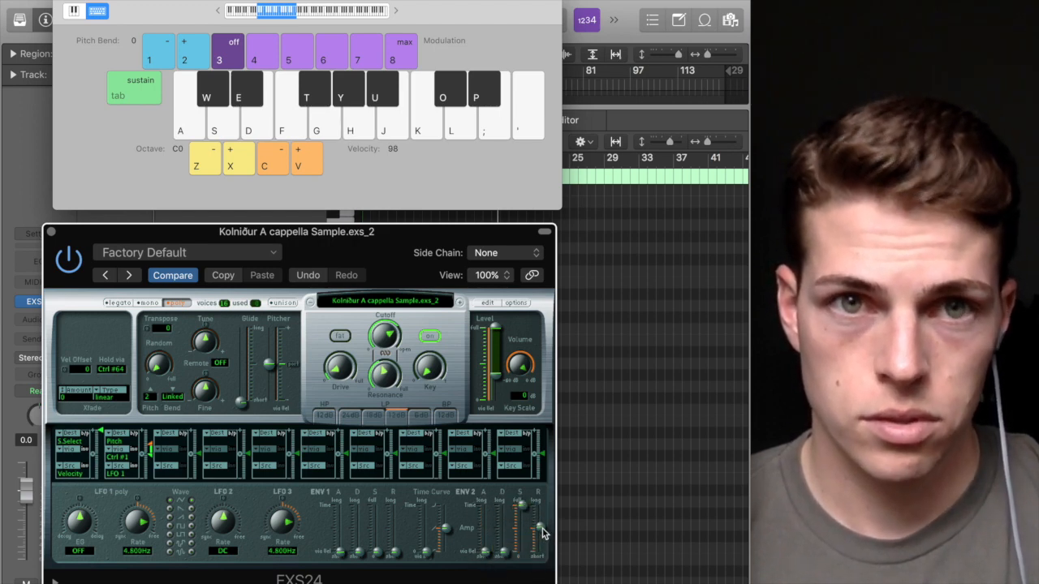
pyautogui.press('j')
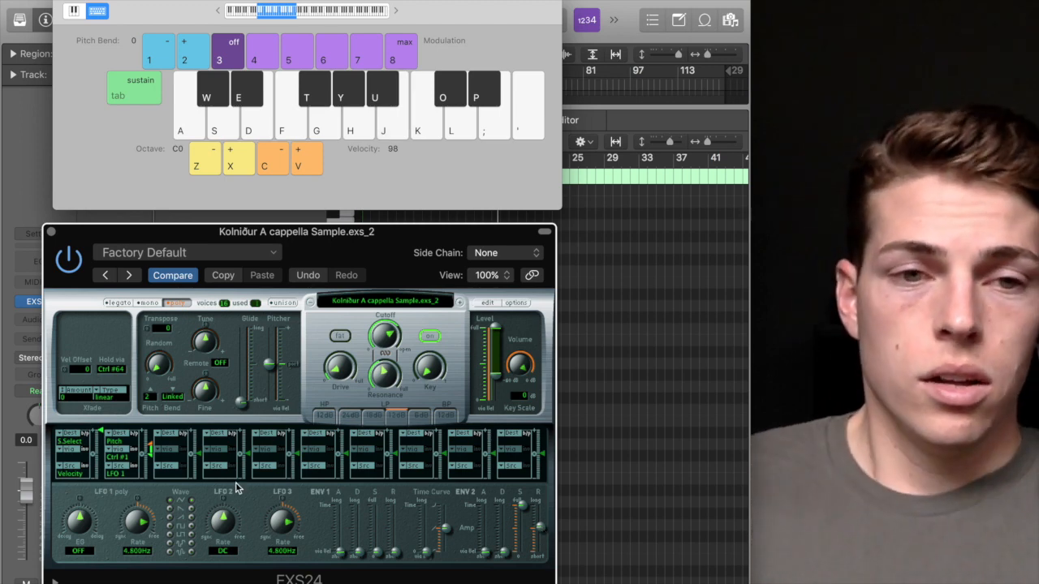